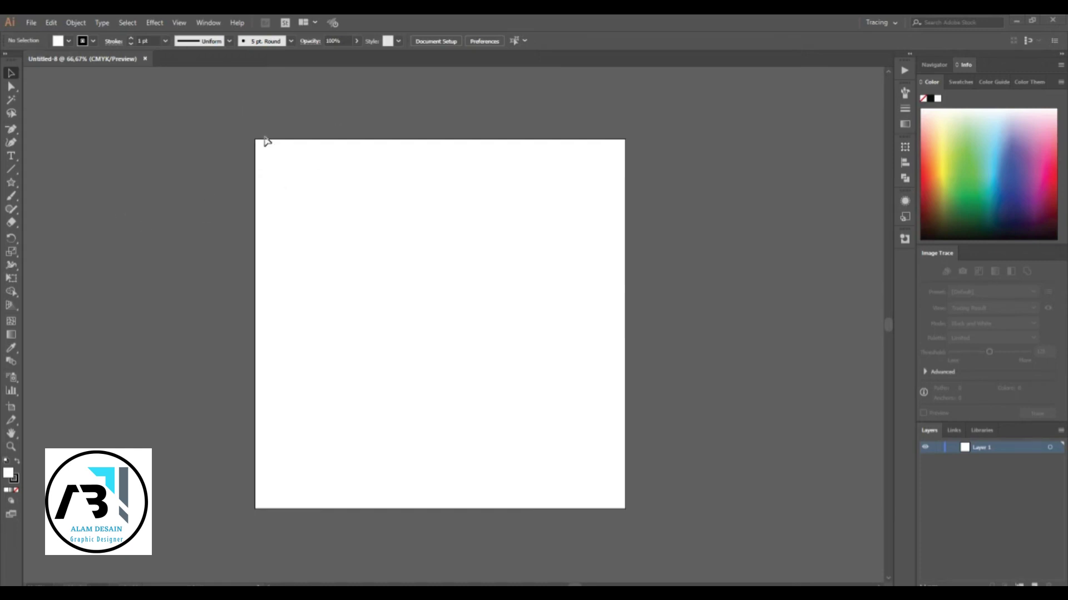
# - Show the rulers around the document window
pyautogui.click(179, 23)
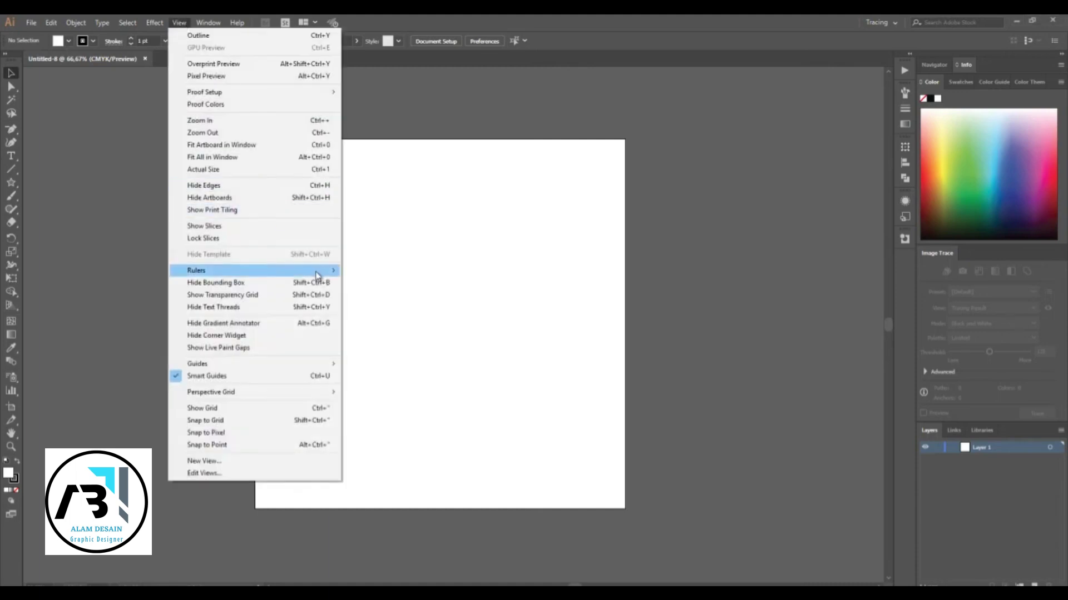
pyautogui.moveTo(316, 271)
pyautogui.click(389, 271)
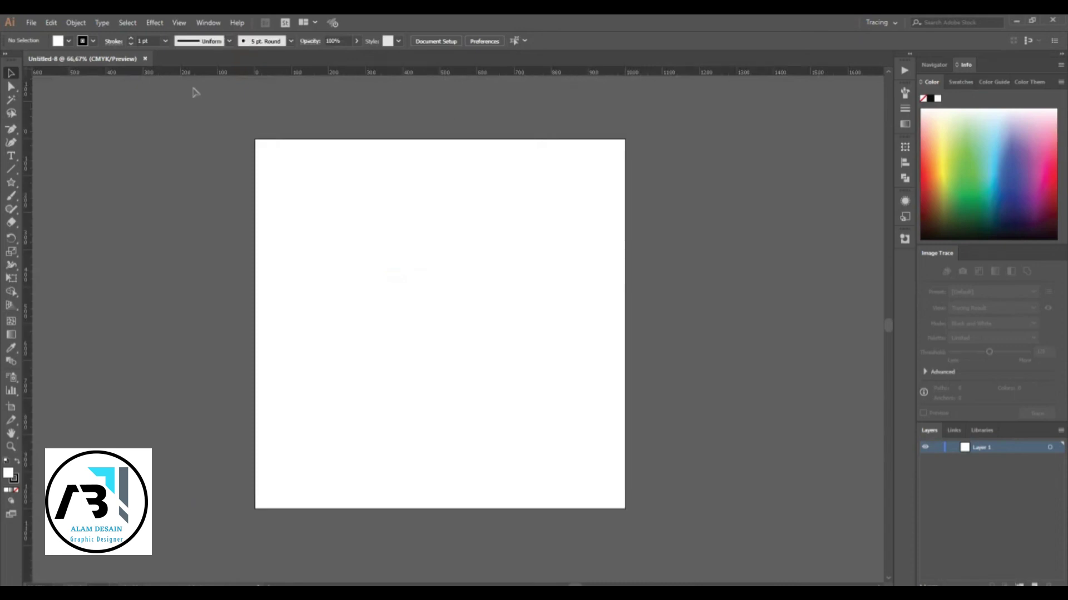
# - Set the document units to Centimeters in the document setup
pyautogui.moveTo(328, 168); pyautogui.dragTo(402, 169)
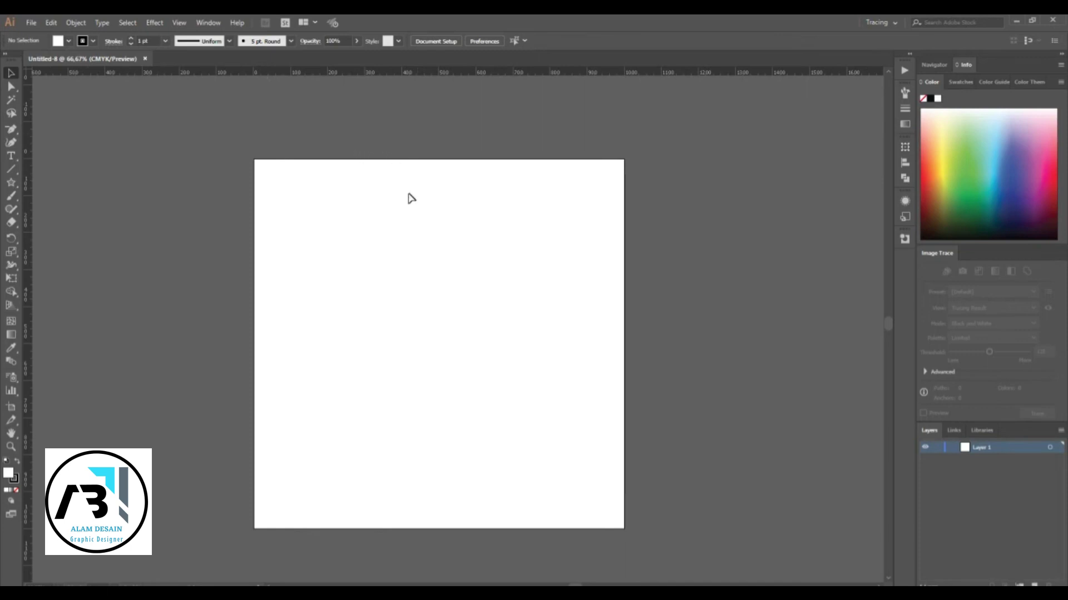
pyautogui.scroll(2, 272, 100)
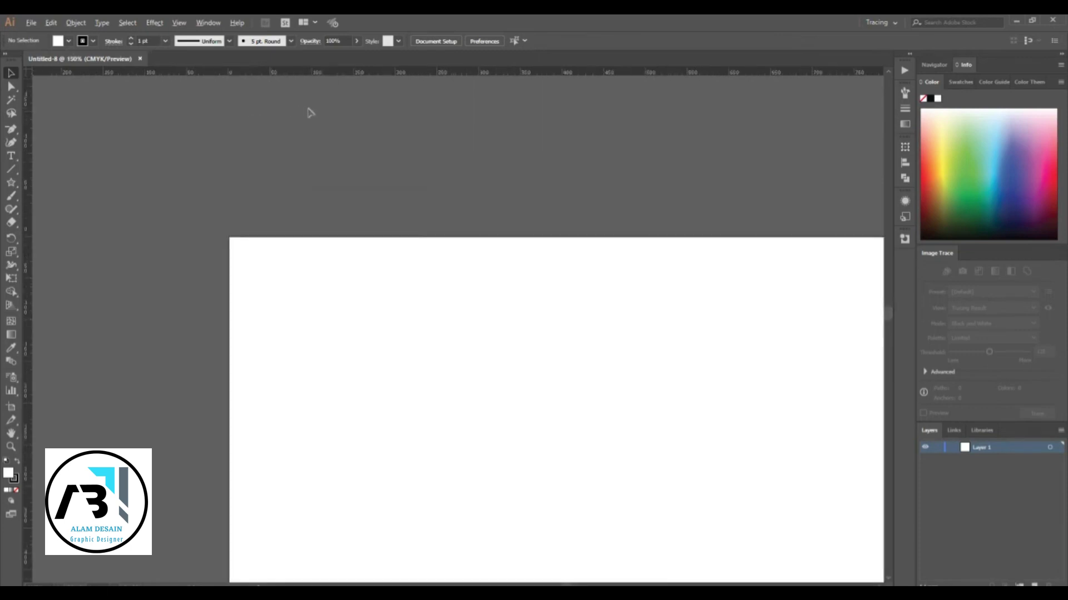
pyautogui.click(31, 22)
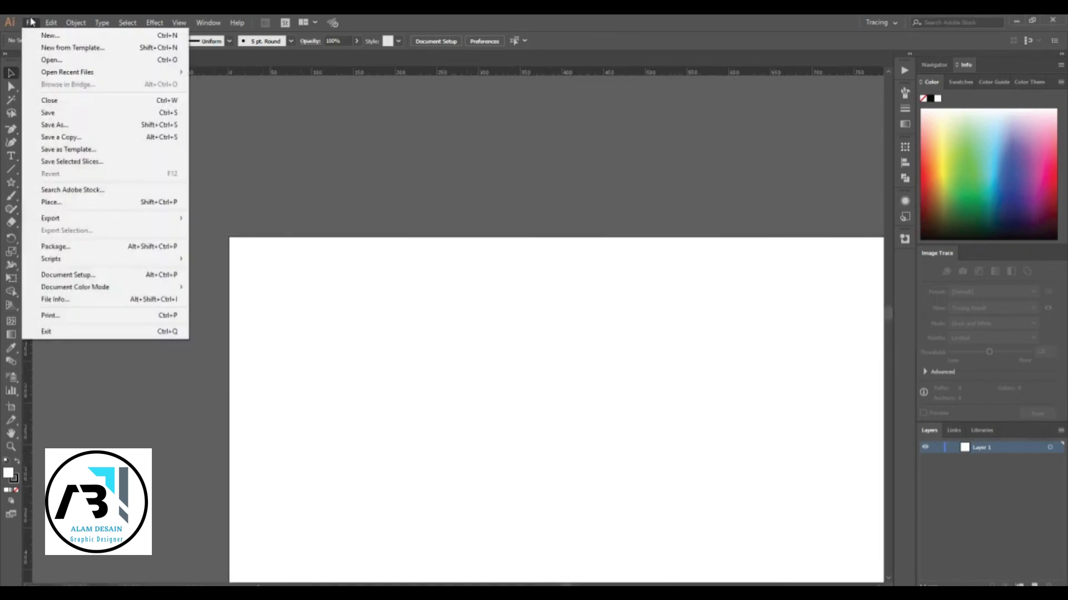
pyautogui.click(104, 275)
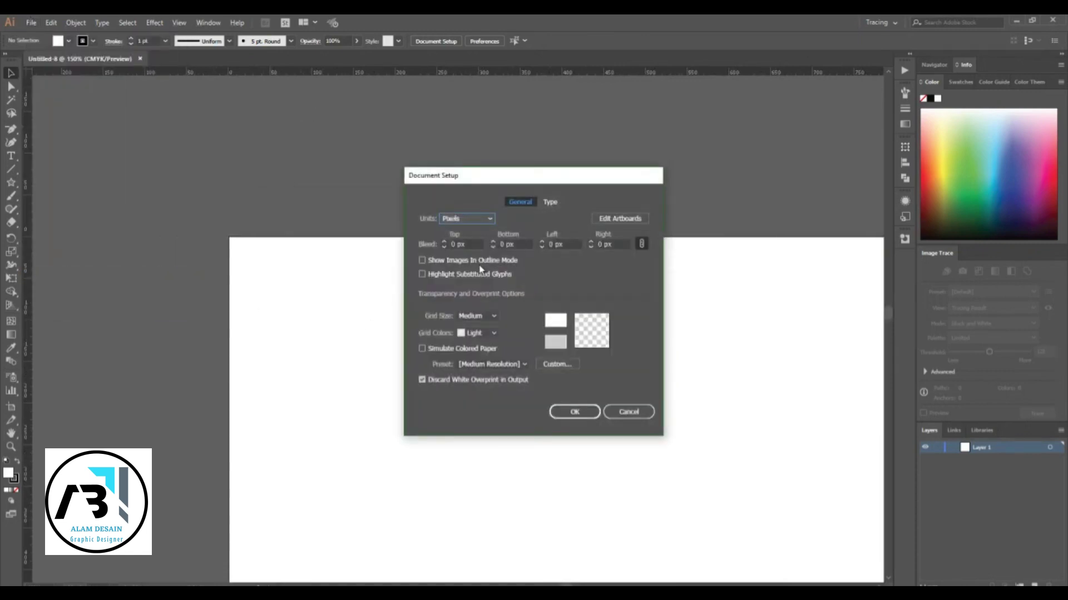
pyautogui.click(490, 218)
pyautogui.click(471, 278)
pyautogui.click(593, 412)
# - Examine the ruler scale along the artboard edges at different zoom levels
pyautogui.scroll(-3, 344, 234)
pyautogui.moveTo(465, 312); pyautogui.dragTo(431, 285)
pyautogui.scroll(2, 427, 299)
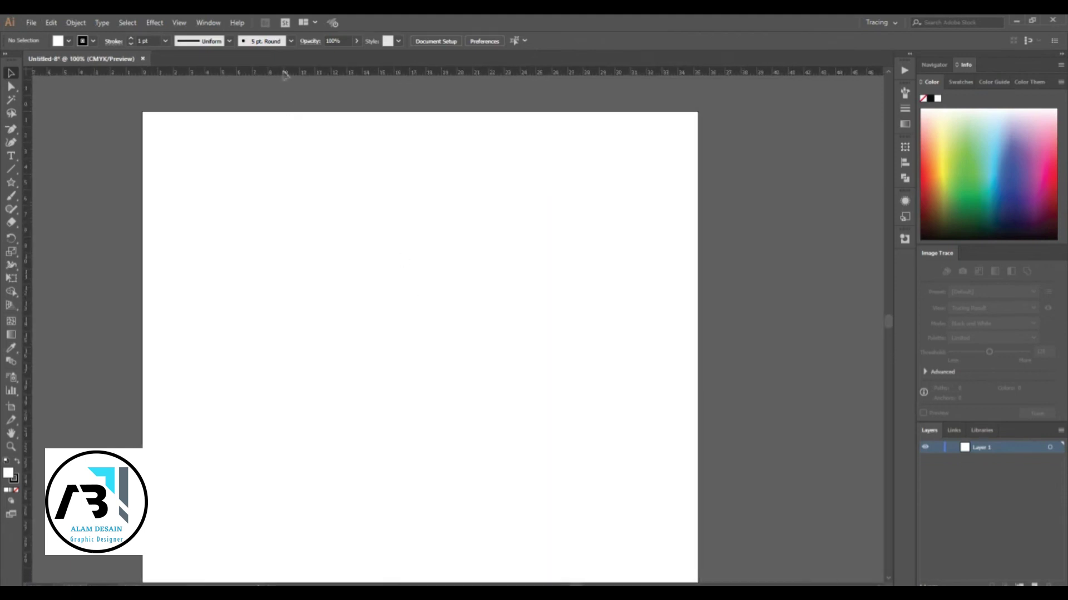
pyautogui.scroll(-1, 384, 162)
pyautogui.moveTo(409, 191); pyautogui.dragTo(398, 204)
pyautogui.scroll(2, 197, 98)
pyautogui.scroll(-1, 254, 160)
pyautogui.scroll(-1, 333, 205)
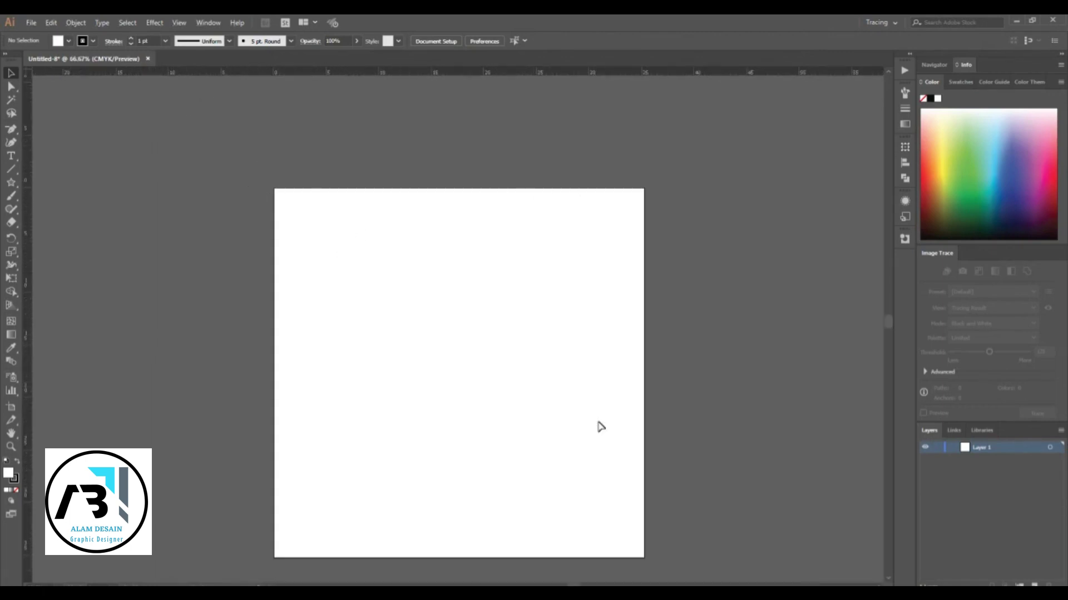
pyautogui.press('super')
pyautogui.press('super')
# - Create a 5 cm by 5 cm square on the artboard with the Rectangle tool
pyautogui.scroll(3, 288, 185)
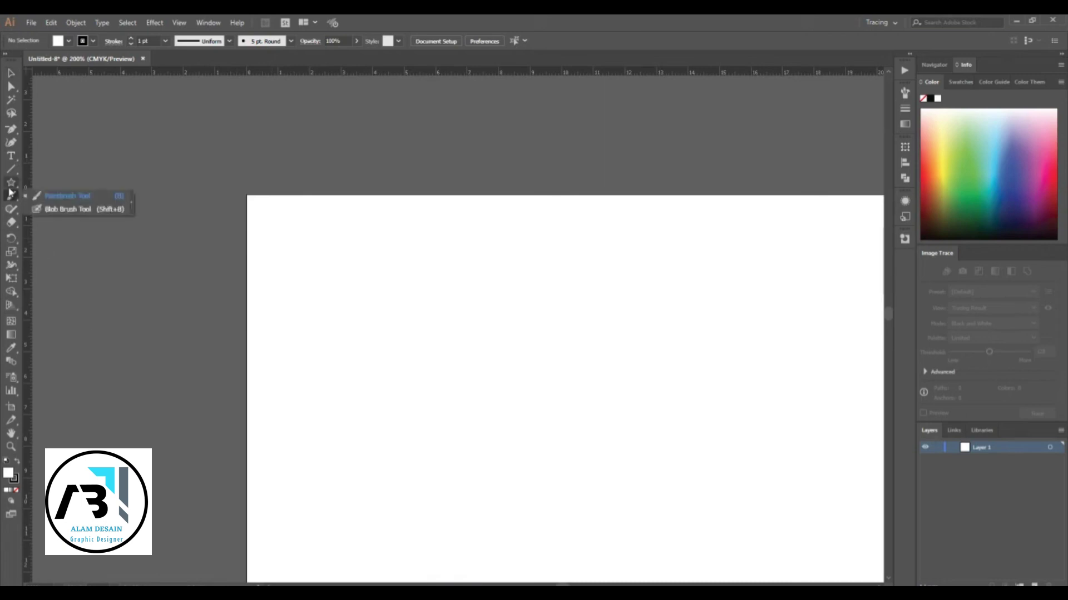
pyautogui.click(11, 183)
pyautogui.click(58, 183)
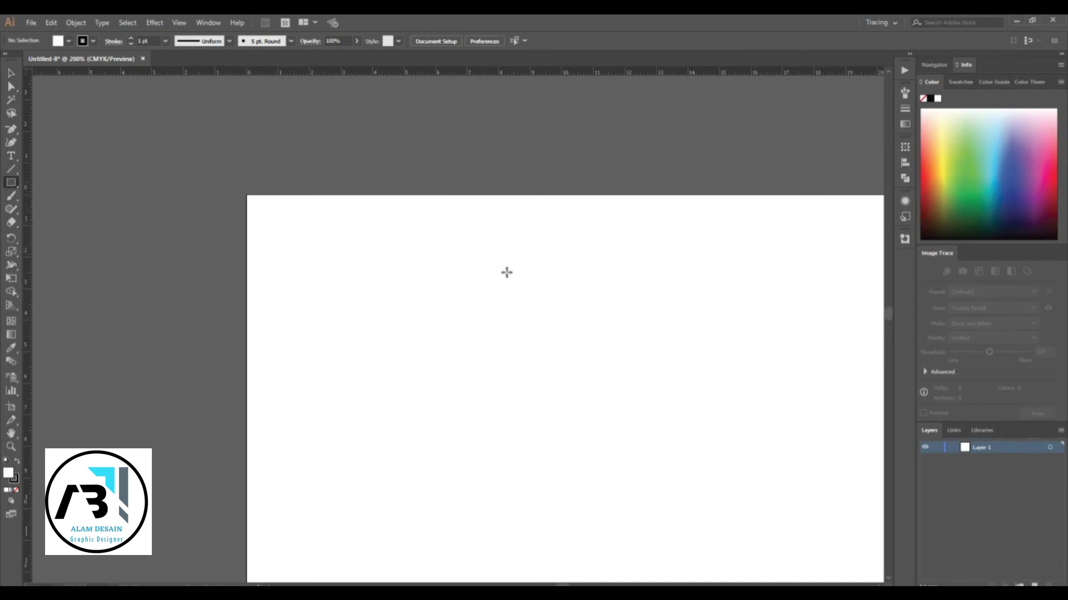
pyautogui.click(511, 266)
pyautogui.write('5')
pyautogui.press('Tab')
pyautogui.write('5')
pyautogui.click(503, 328)
pyautogui.click(10, 73)
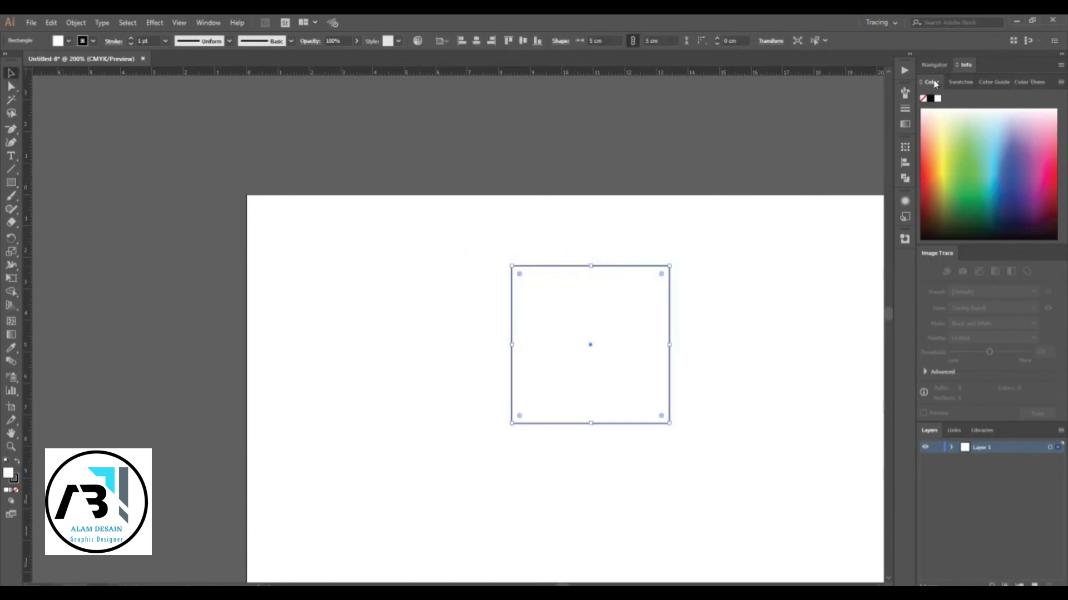
# - Remove the square's white fill and swap fill and stroke, giving it a black fill without a stroke
pyautogui.click(961, 83)
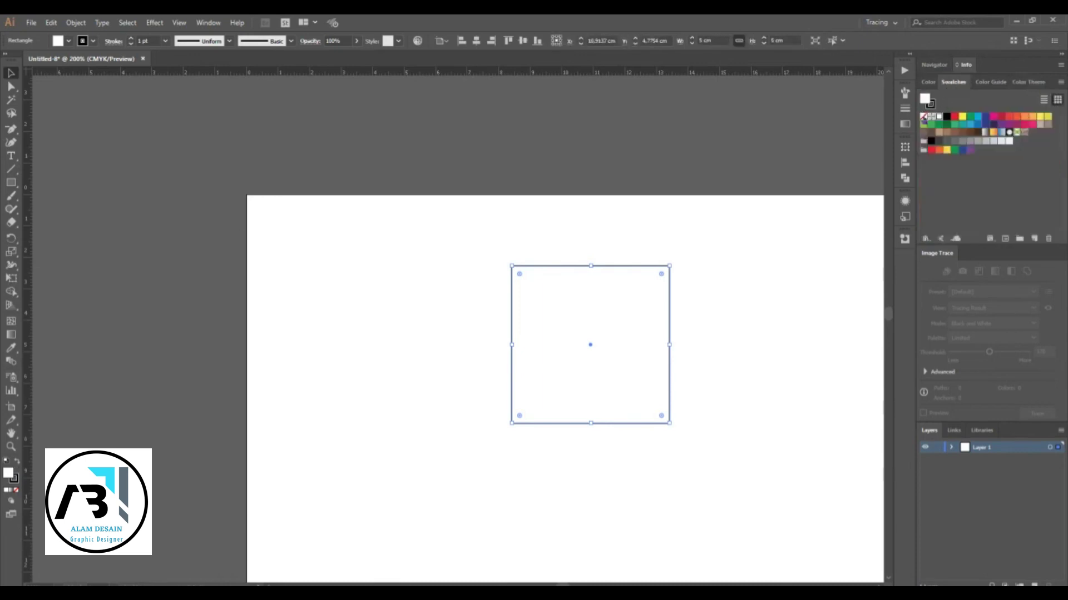
pyautogui.click(924, 116)
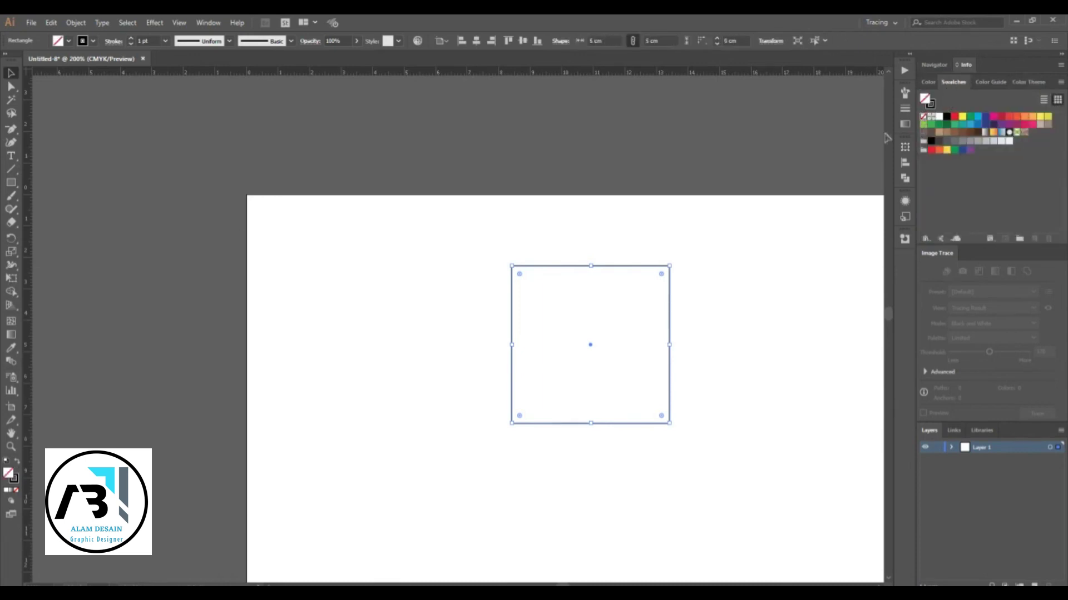
pyautogui.click(18, 461)
pyautogui.click(397, 311)
# - Move the black square into the upper-left corner of the artboard, flush with both edges
pyautogui.moveTo(558, 298)
pyautogui.mouseDown()
pyautogui.moveTo(288, 261)
pyautogui.moveTo(292, 222)
pyautogui.mouseUp()
pyautogui.scroll(3, 258, 180)
pyautogui.moveTo(293, 260); pyautogui.dragTo(286, 259)
pyautogui.scroll(-4, 367, 196)
pyautogui.click(433, 179)
pyautogui.scroll(1, 433, 179)
pyautogui.moveTo(384, 197); pyautogui.dragTo(320, 181)
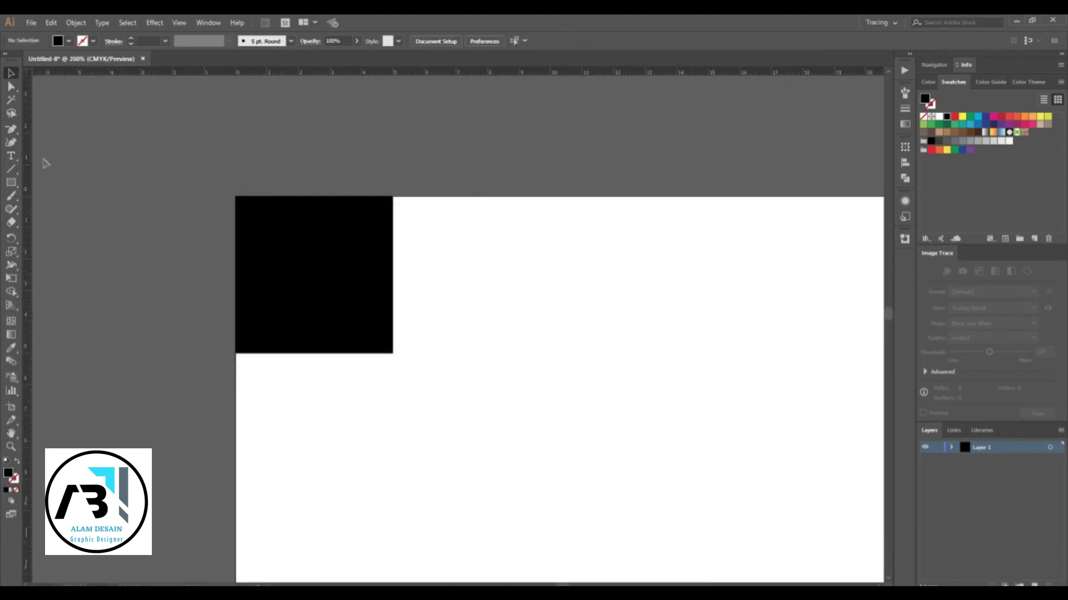
# - Place a vertical guide along the square's right edge and a horizontal guide along its bottom edge
pyautogui.moveTo(103, 267); pyautogui.dragTo(393, 203)
pyautogui.moveTo(339, 74); pyautogui.dragTo(370, 354)
pyautogui.hotkey('ctrl', '1')
# - Move the black square off the artboard, beyond its upper-left corner
pyautogui.moveTo(376, 229); pyautogui.dragTo(289, 175)
pyautogui.scroll(-2, 456, 189)
pyautogui.scroll(1, 439, 184)
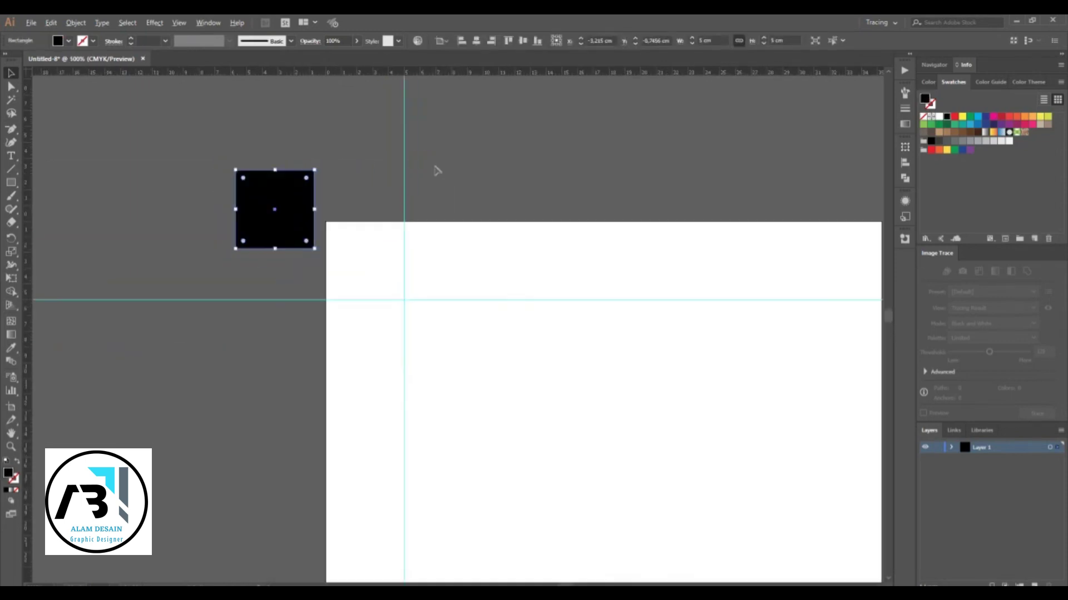
pyautogui.scroll(-2, 448, 318)
pyautogui.moveTo(543, 365); pyautogui.dragTo(478, 319)
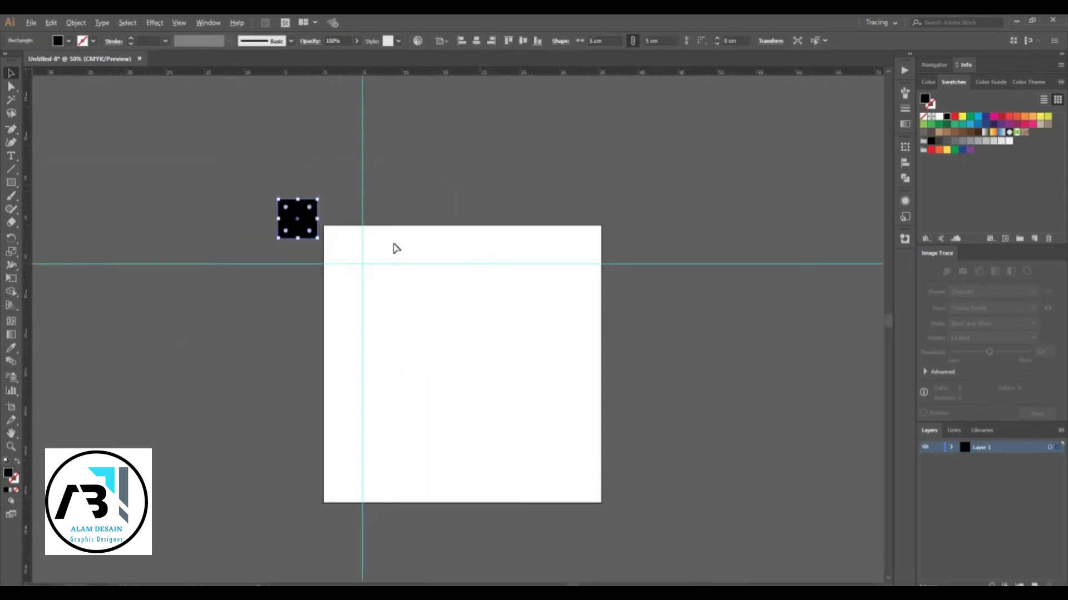
pyautogui.scroll(2, 443, 278)
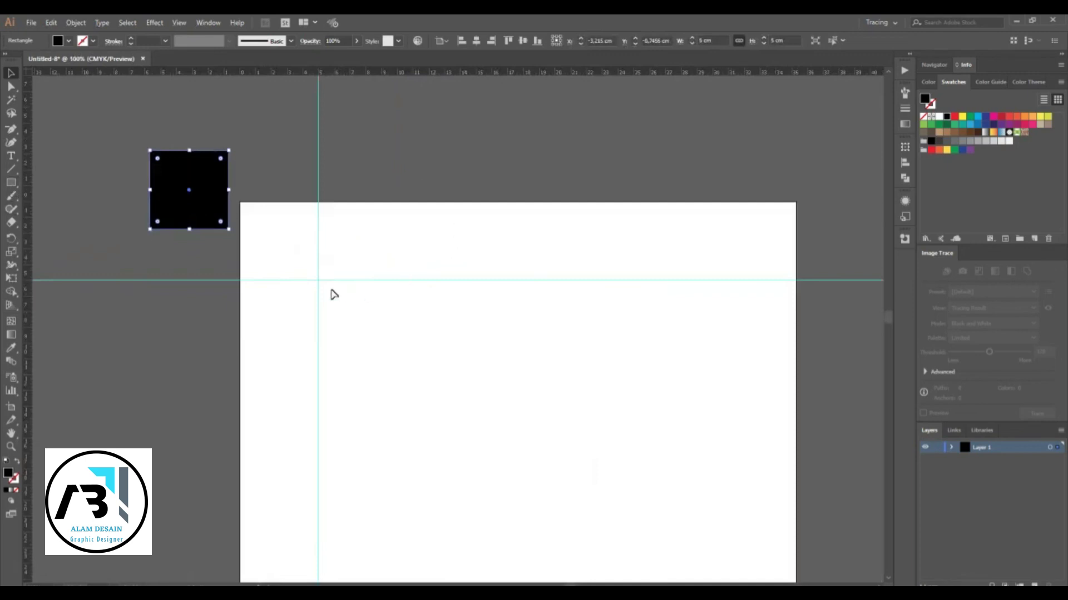
pyautogui.scroll(1, 326, 272)
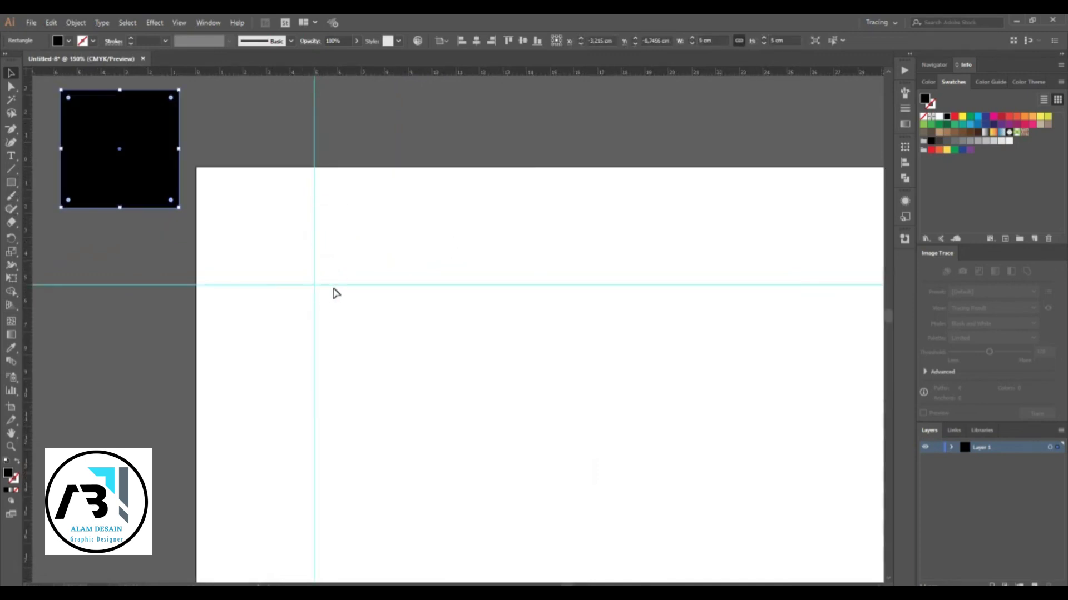
pyautogui.scroll(-1, 305, 304)
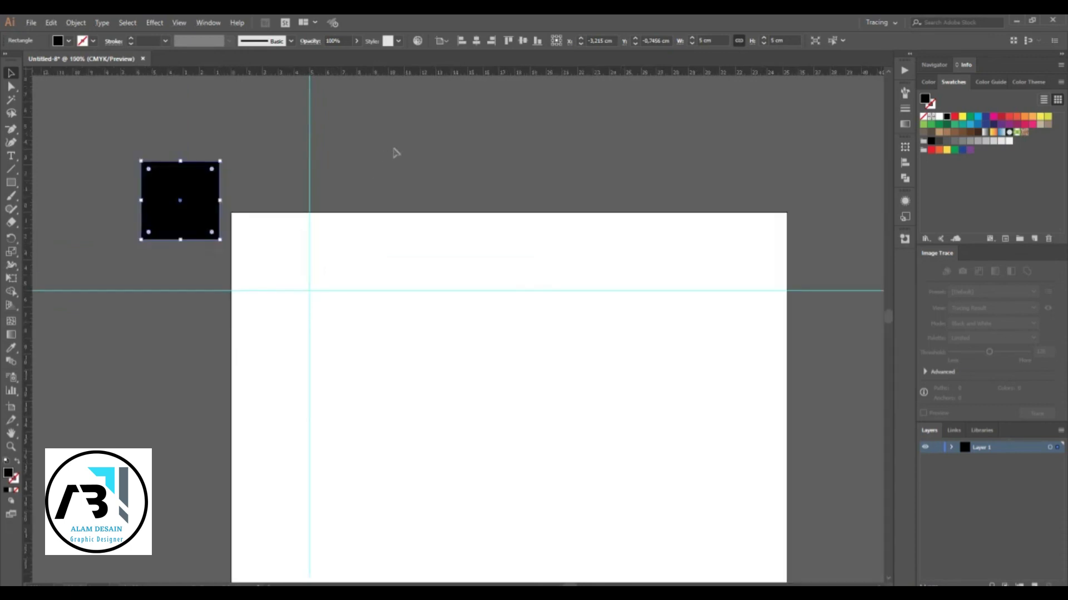
# - Align the black square to the left and top edges of the artboard and deselect it
pyautogui.click(462, 41)
pyautogui.click(508, 41)
pyautogui.click(458, 134)
pyautogui.scroll(-1, 489, 221)
pyautogui.scroll(-3, 385, 265)
pyautogui.scroll(-3, 404, 265)
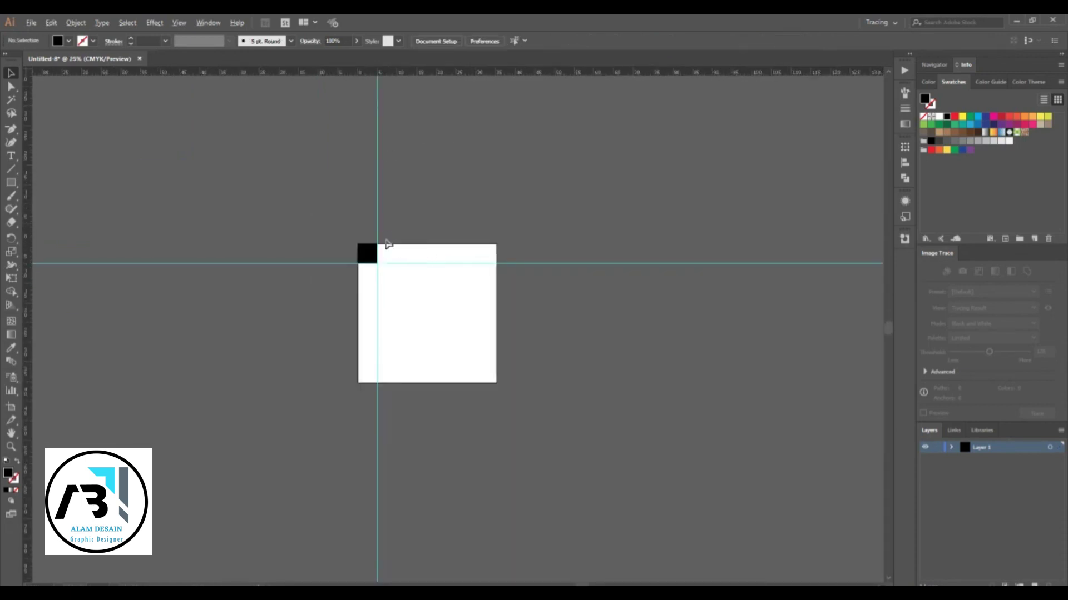
pyautogui.scroll(4, 386, 264)
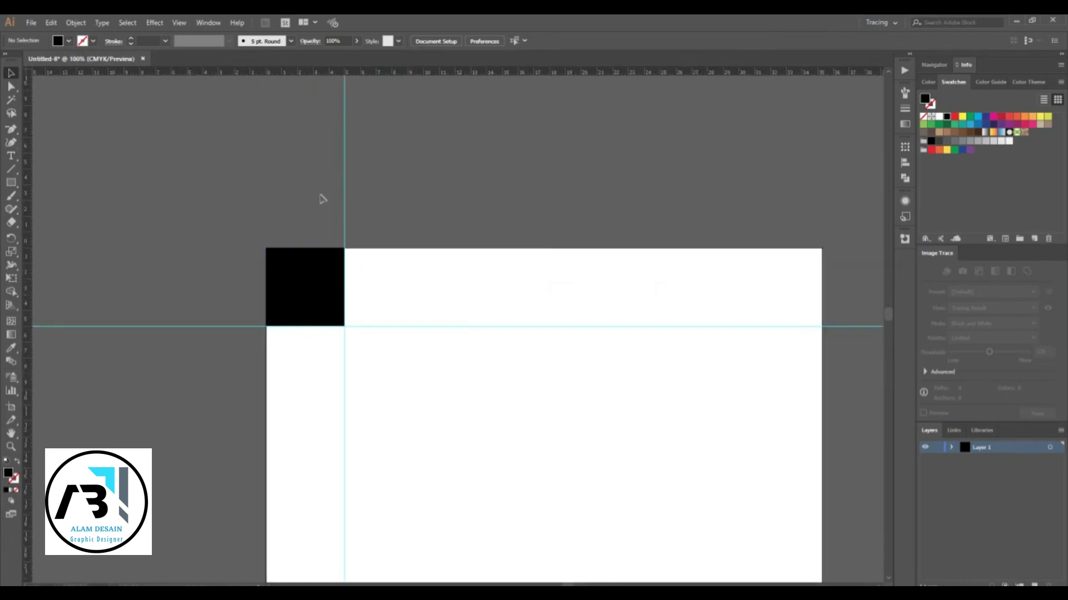
# - Try deleting the black square together with both guides, and undo the deletion
pyautogui.scroll(-1, 321, 199)
pyautogui.moveTo(532, 157); pyautogui.dragTo(237, 393)
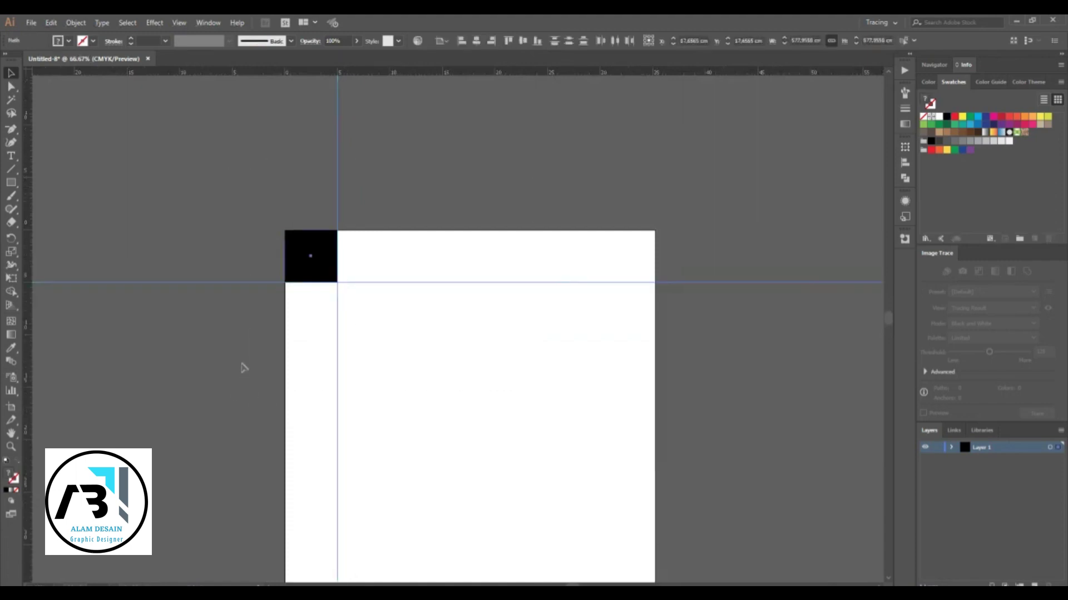
pyautogui.press('Delete')
pyautogui.scroll(-1, 269, 208)
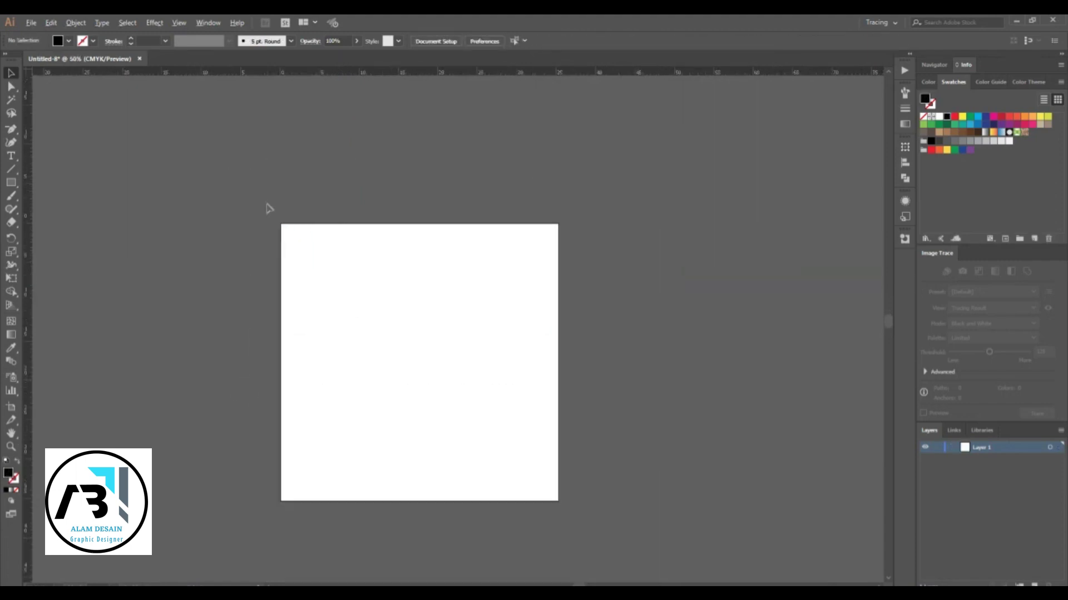
pyautogui.hotkey('ctrl', 'z')
pyautogui.scroll(2, 266, 209)
pyautogui.click(286, 199)
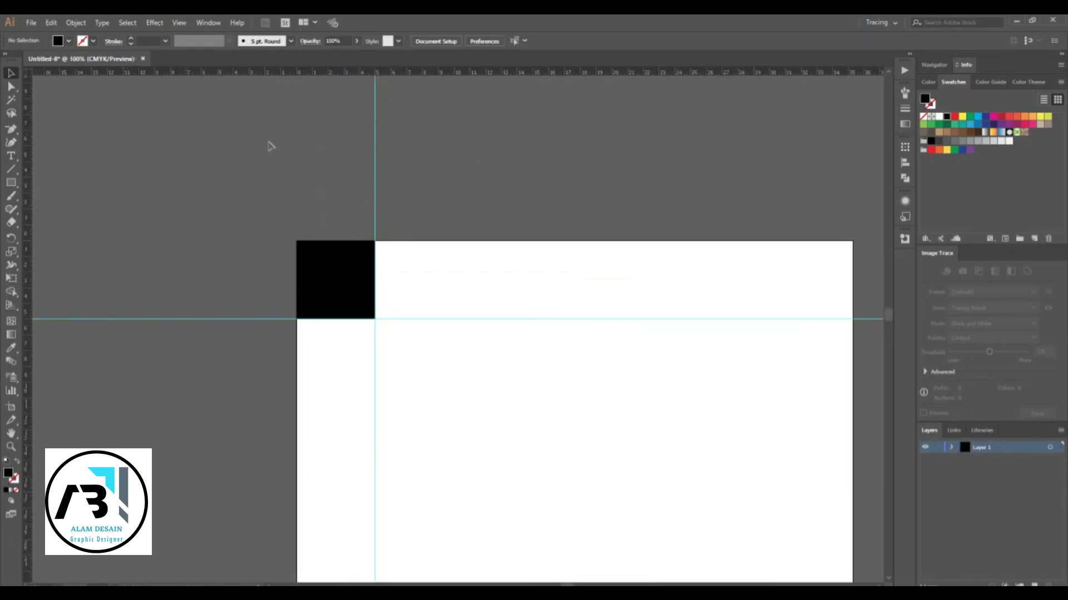
# - Try deleting only the unlocked vertical guide, and undo the deletion
pyautogui.moveTo(386, 121); pyautogui.dragTo(479, 171)
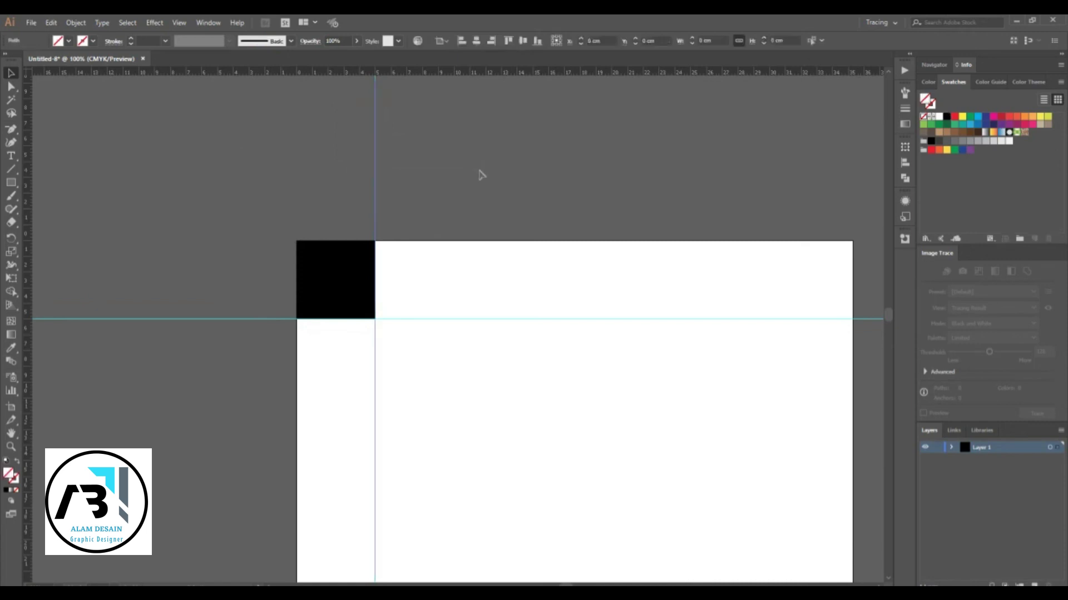
pyautogui.press('Delete')
pyautogui.scroll(-2, 338, 124)
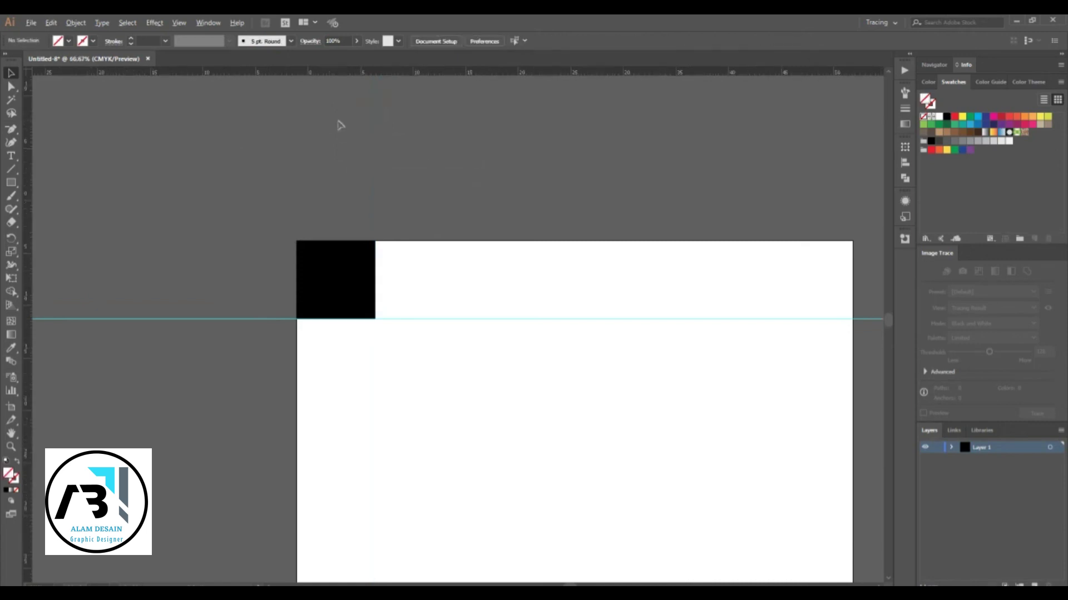
pyautogui.scroll(1, 352, 122)
pyautogui.hotkey('ctrl', 'z')
pyautogui.click(354, 139)
pyautogui.scroll(1, 354, 139)
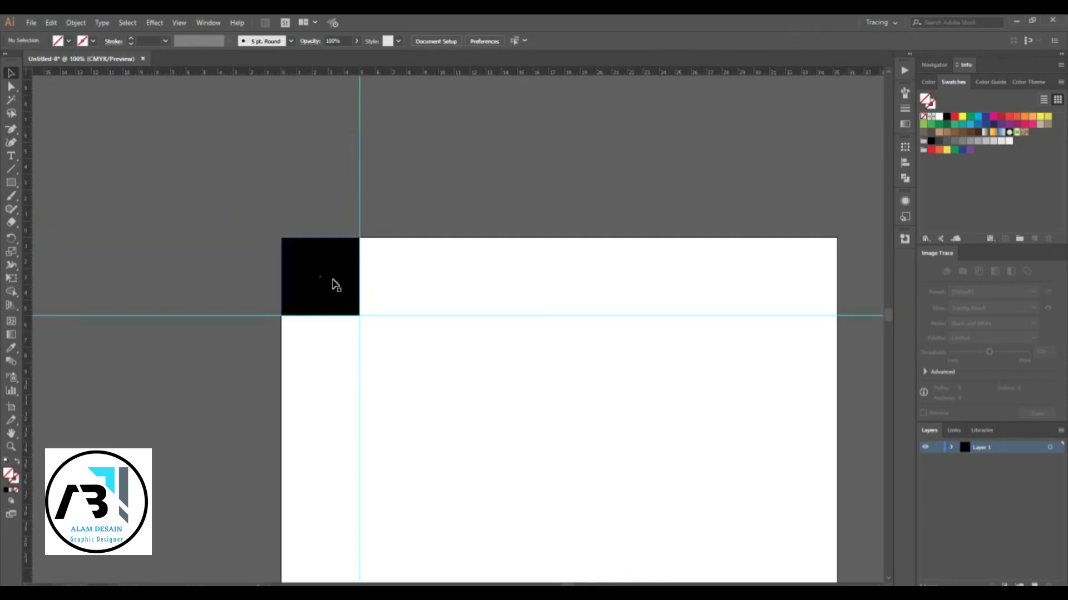
# - Try moving the black square up and left out of the artboard corner, and undo the move
pyautogui.moveTo(329, 281); pyautogui.dragTo(277, 231)
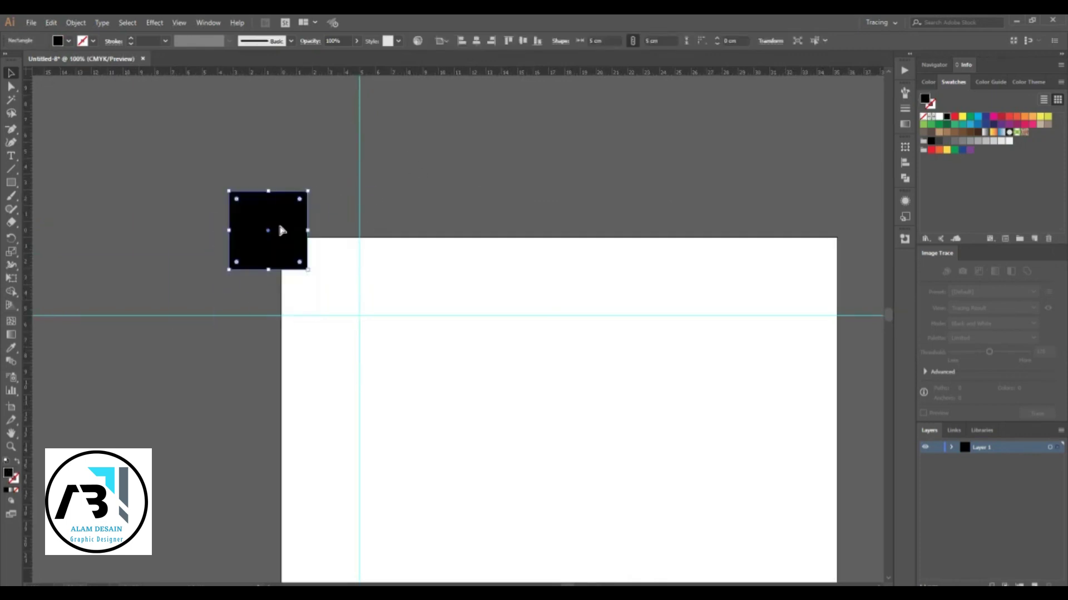
pyautogui.hotkey('ctrl', 'z')
pyautogui.click(437, 169)
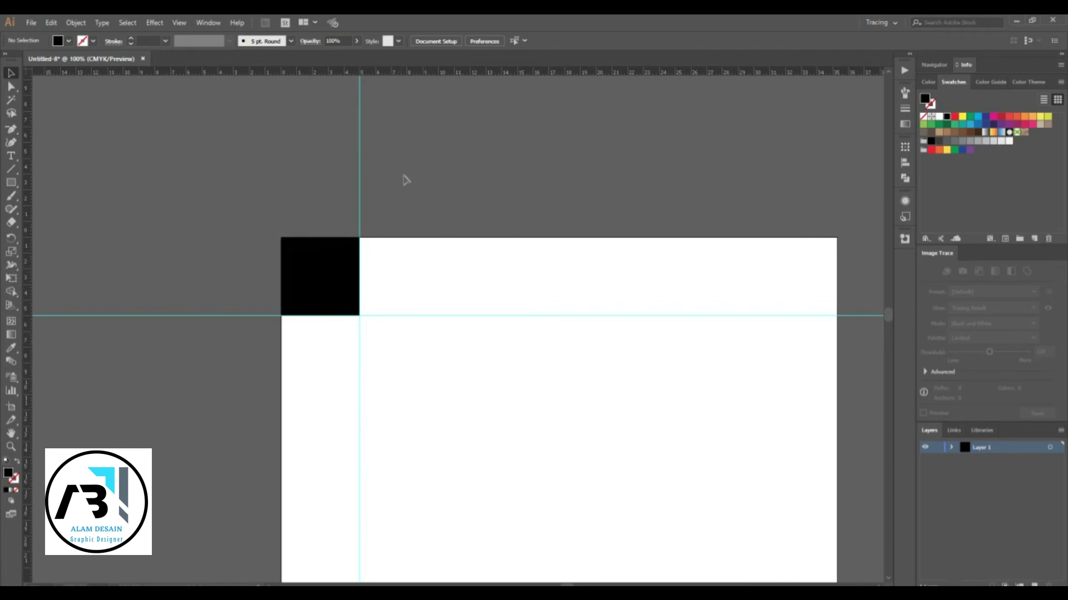
# - Try deleting the black square together with the vertical guide, and undo the deletion
pyautogui.press('/')
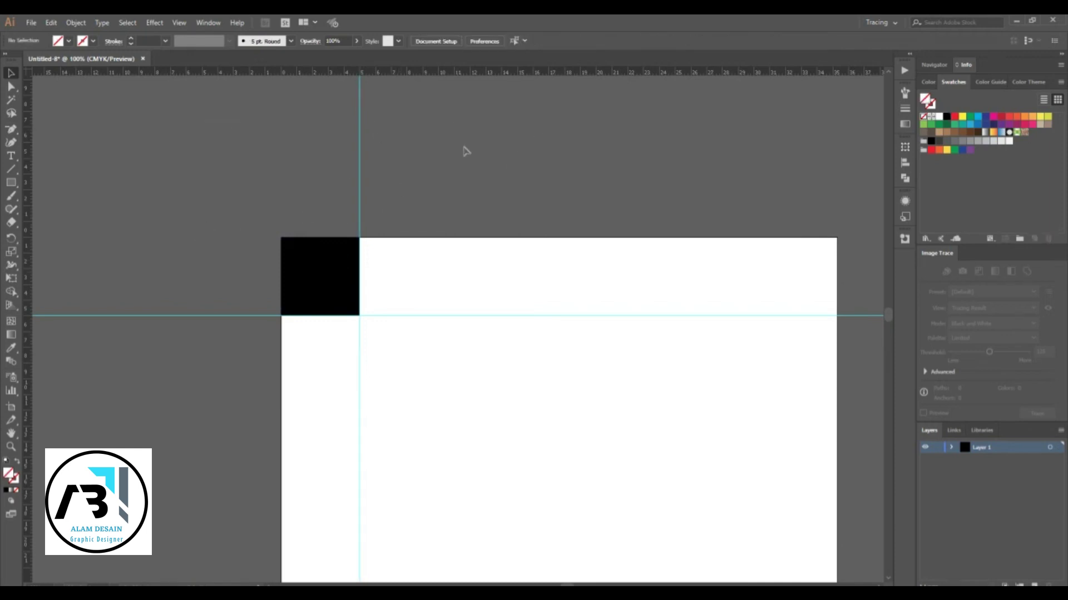
pyautogui.moveTo(527, 238); pyautogui.dragTo(239, 277)
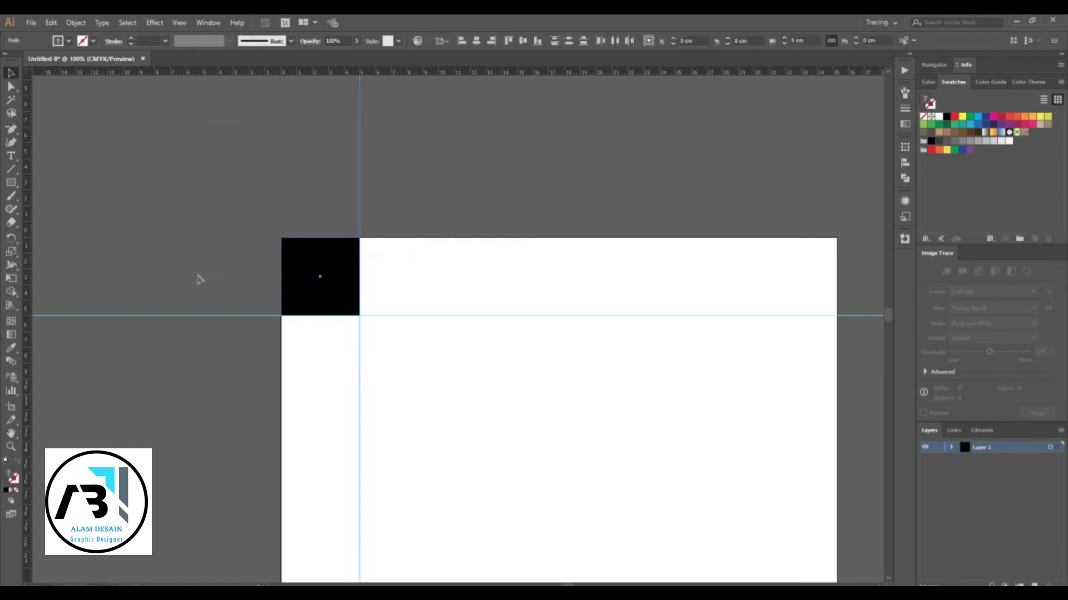
pyautogui.press('Delete')
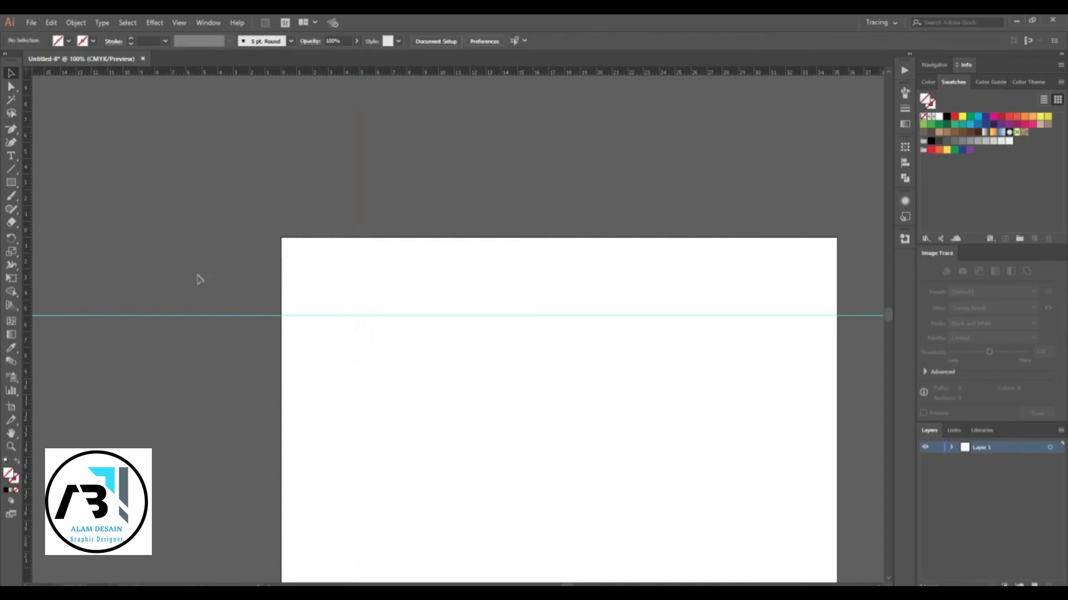
pyautogui.hotkey('ctrl', 'z')
pyautogui.click(211, 198)
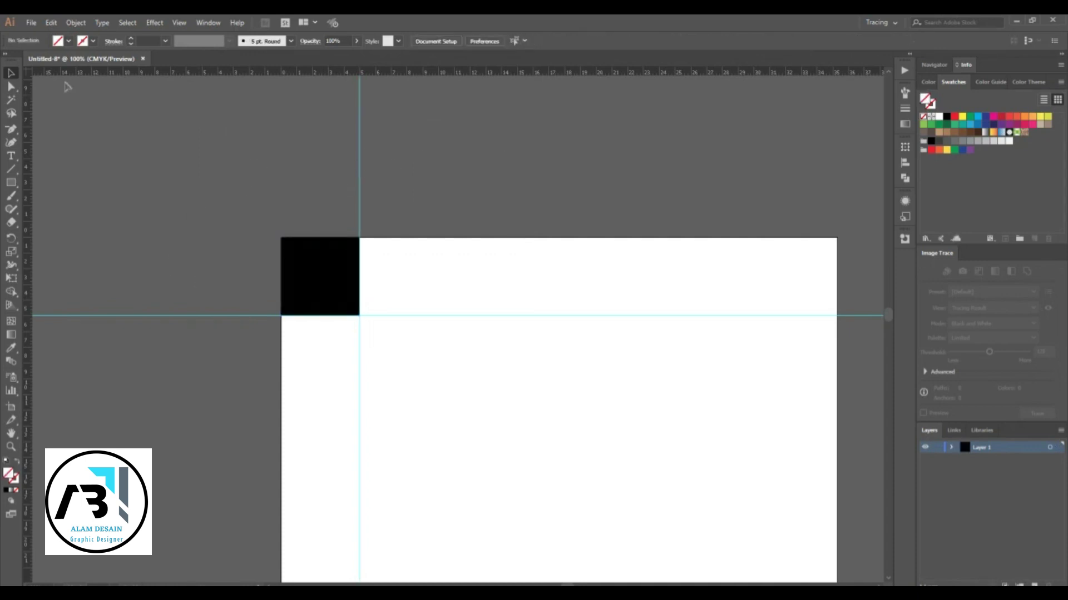
# - Lock the horizontal and vertical guides around the black square
pyautogui.click(178, 24)
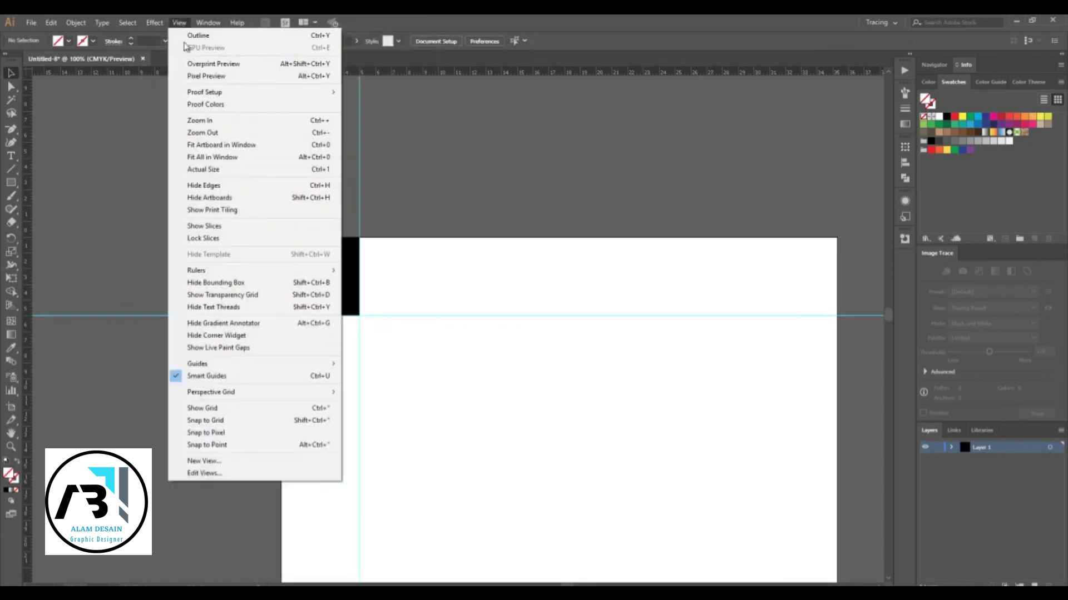
pyautogui.moveTo(300, 367)
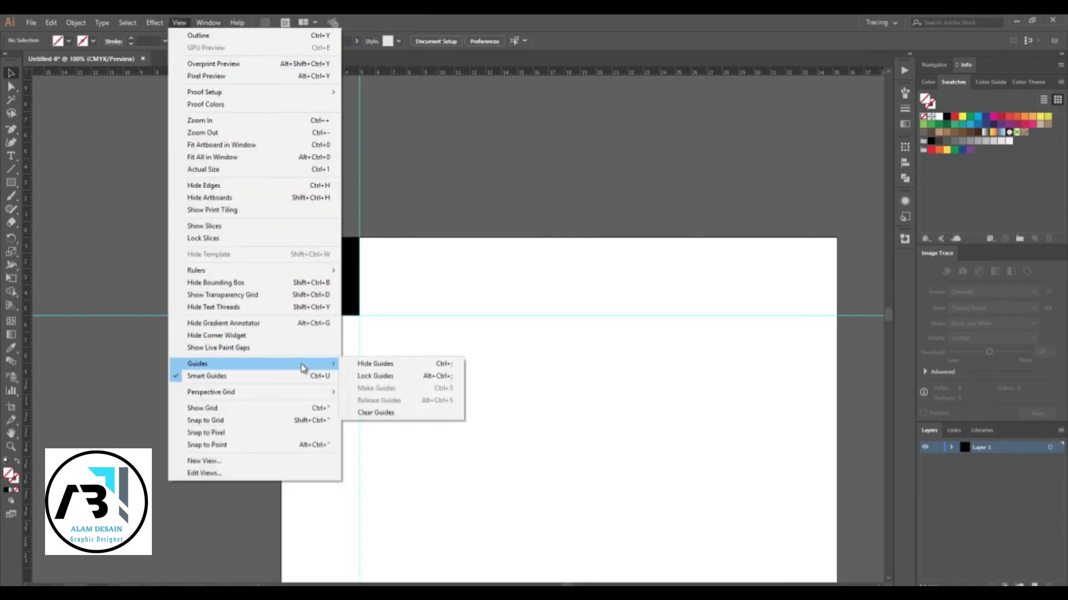
pyautogui.click(387, 377)
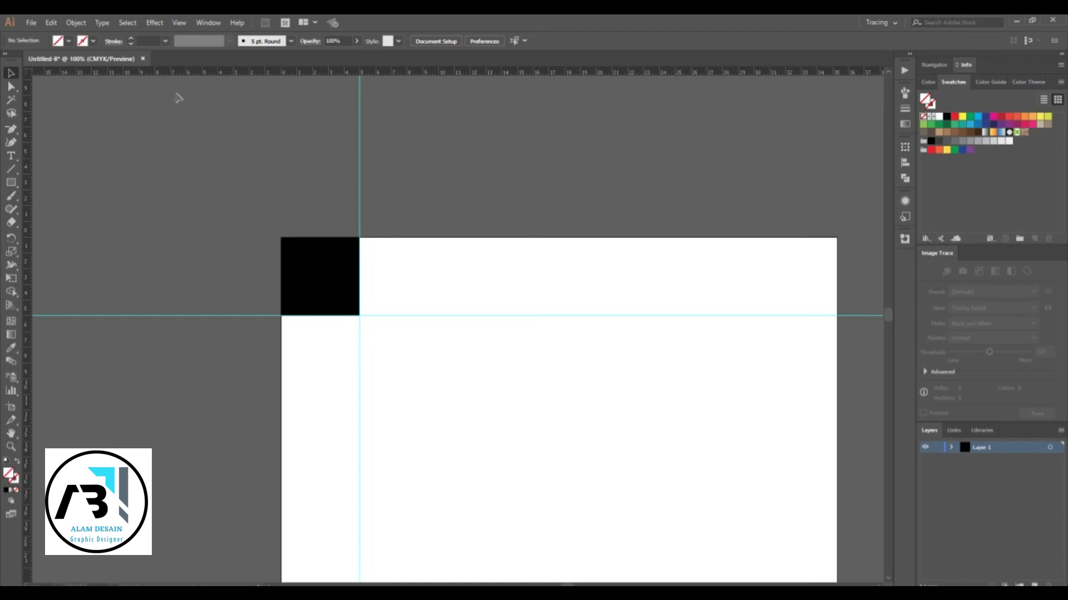
# - Hide the two locked guides and show them again
pyautogui.click(179, 22)
pyautogui.moveTo(313, 363)
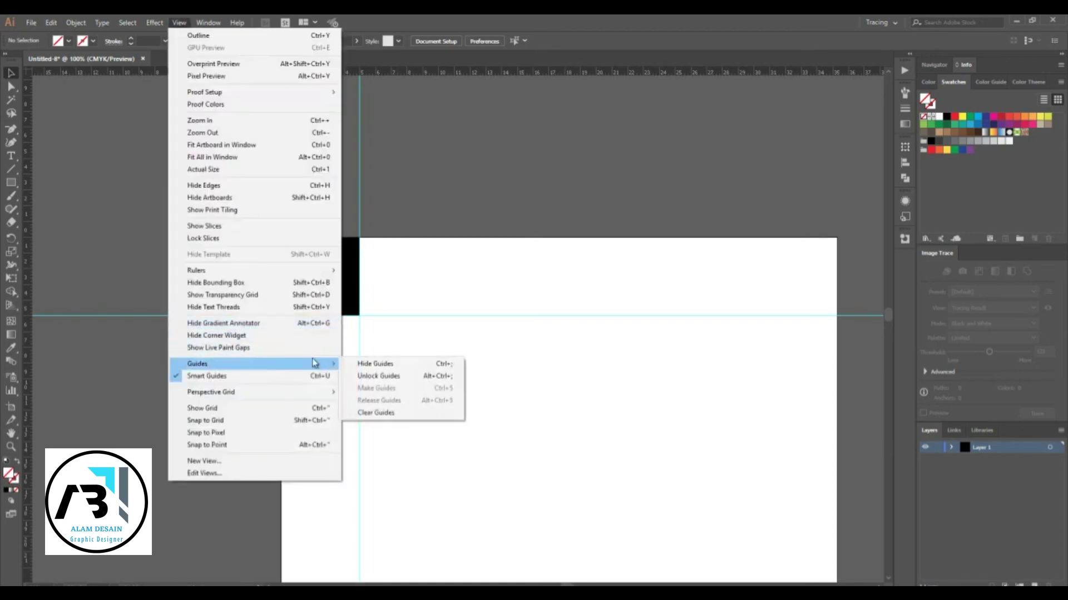
pyautogui.click(382, 365)
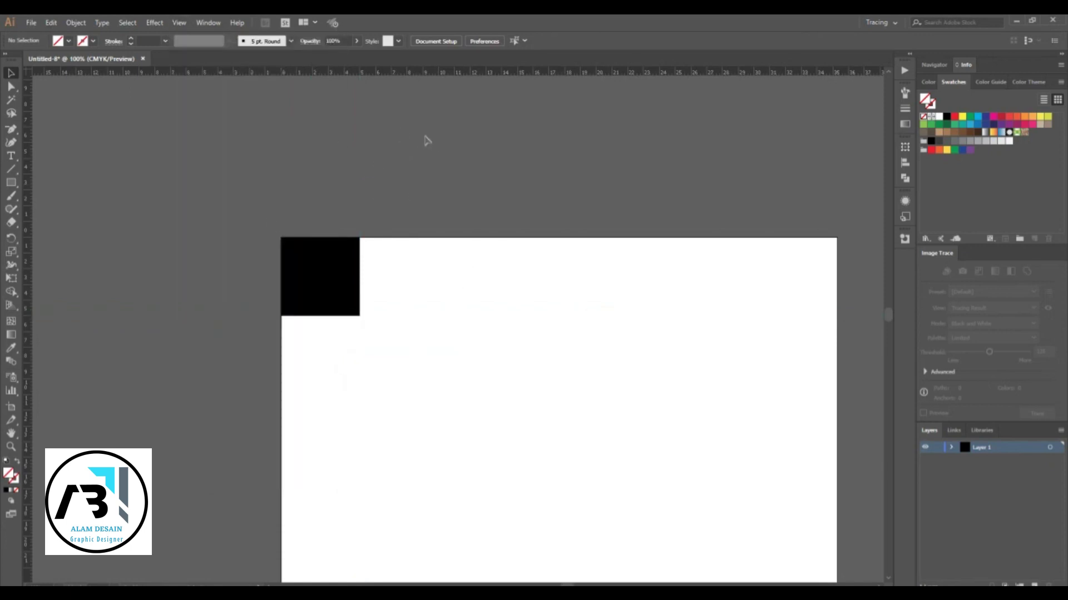
pyautogui.scroll(-1, 248, 185)
pyautogui.scroll(1, 326, 150)
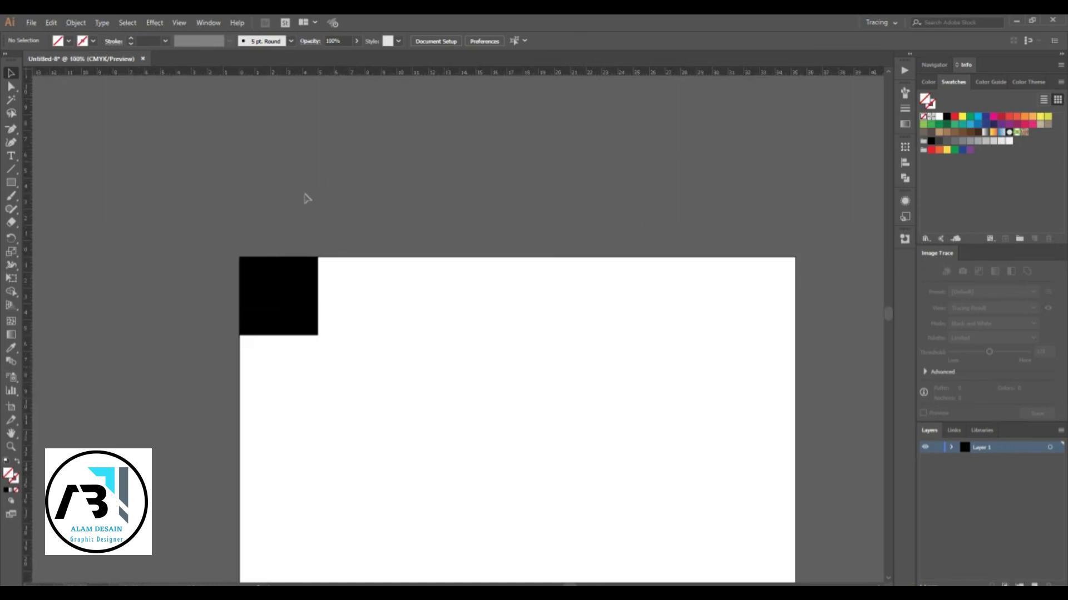
pyautogui.click(179, 22)
pyautogui.moveTo(298, 364)
pyautogui.click(405, 364)
pyautogui.scroll(-1, 405, 269)
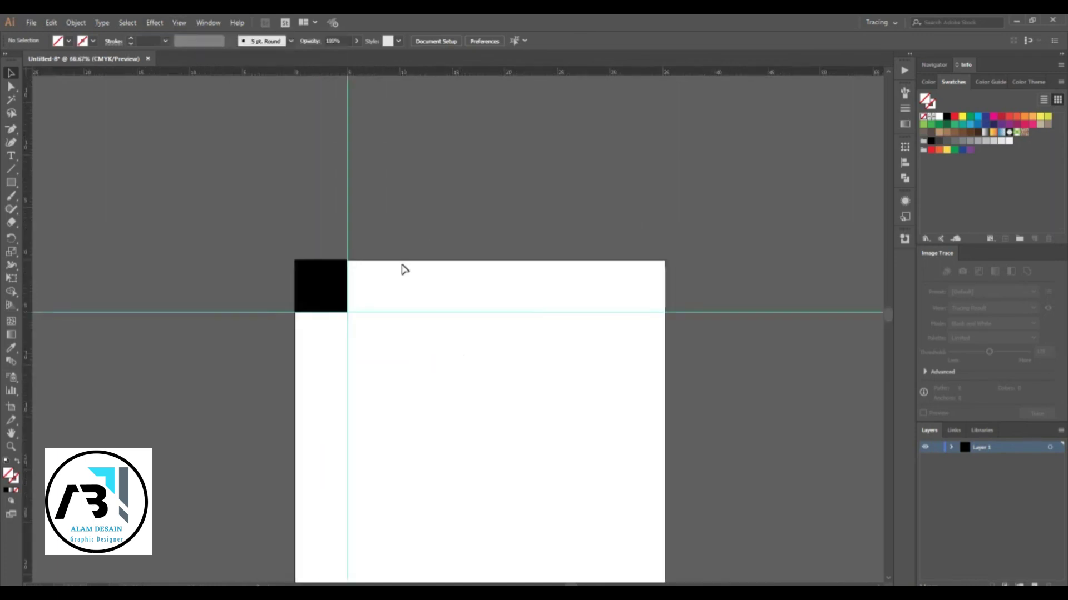
# - Unlock the guides and delete them together with the black square
pyautogui.click(179, 22)
pyautogui.moveTo(311, 365)
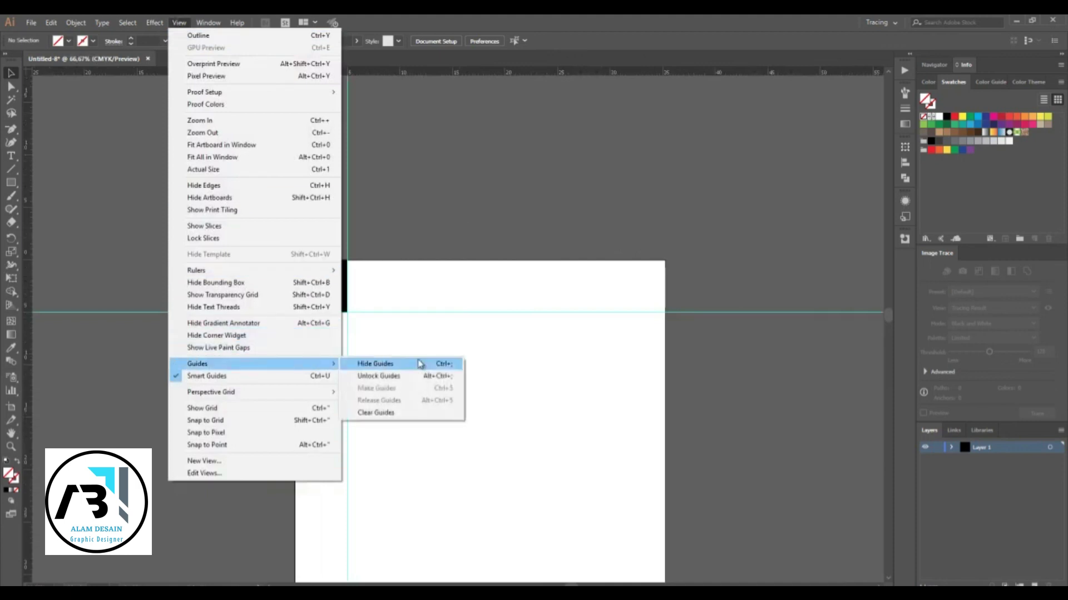
pyautogui.click(392, 376)
pyautogui.moveTo(456, 181); pyautogui.dragTo(208, 362)
pyautogui.press('Delete')
pyautogui.scroll(-1, 209, 356)
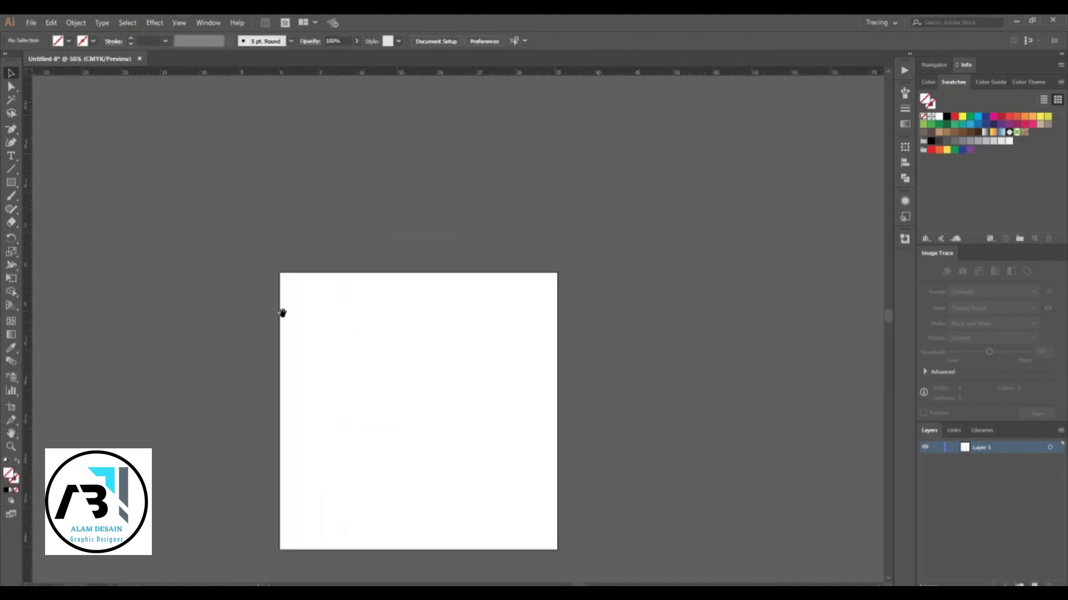
# - Show the document grid over the empty artboard
pyautogui.scroll(-2, 260, 320)
pyautogui.scroll(1, 336, 248)
pyautogui.moveTo(363, 266); pyautogui.dragTo(354, 249)
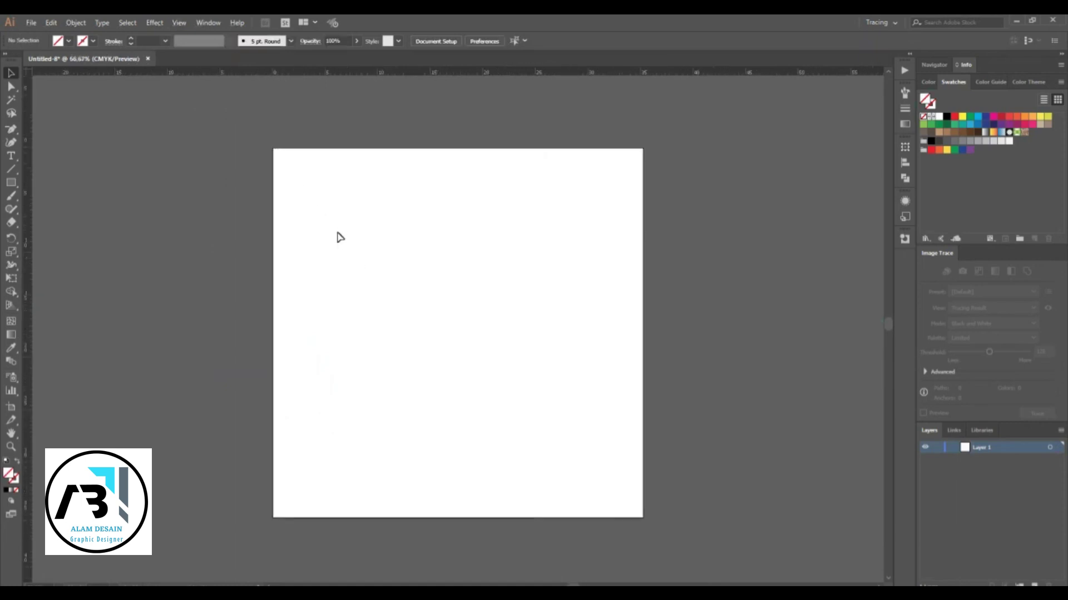
pyautogui.click(179, 22)
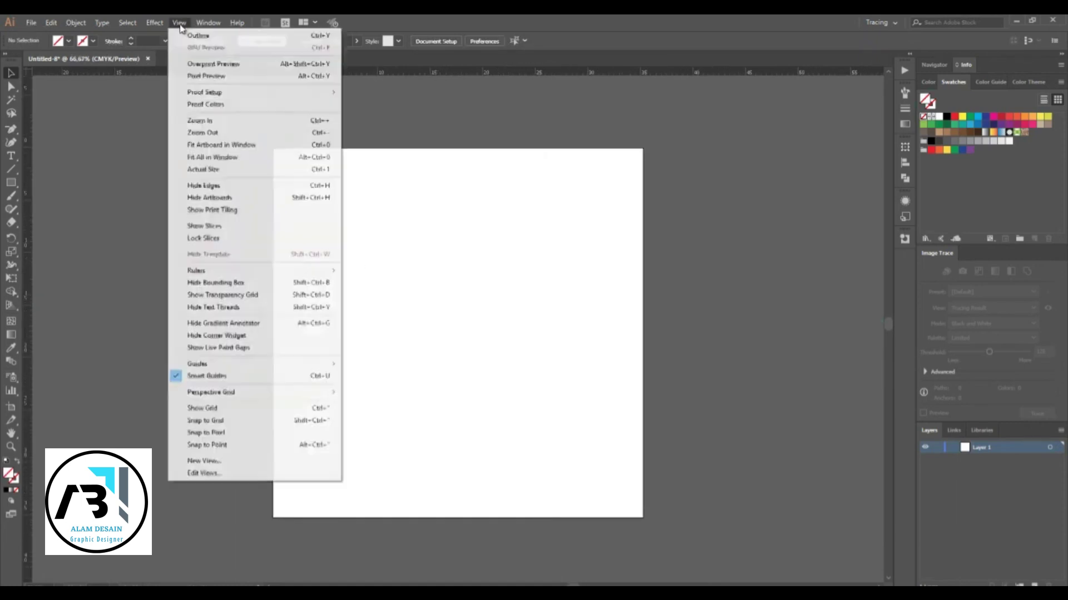
pyautogui.moveTo(208, 22)
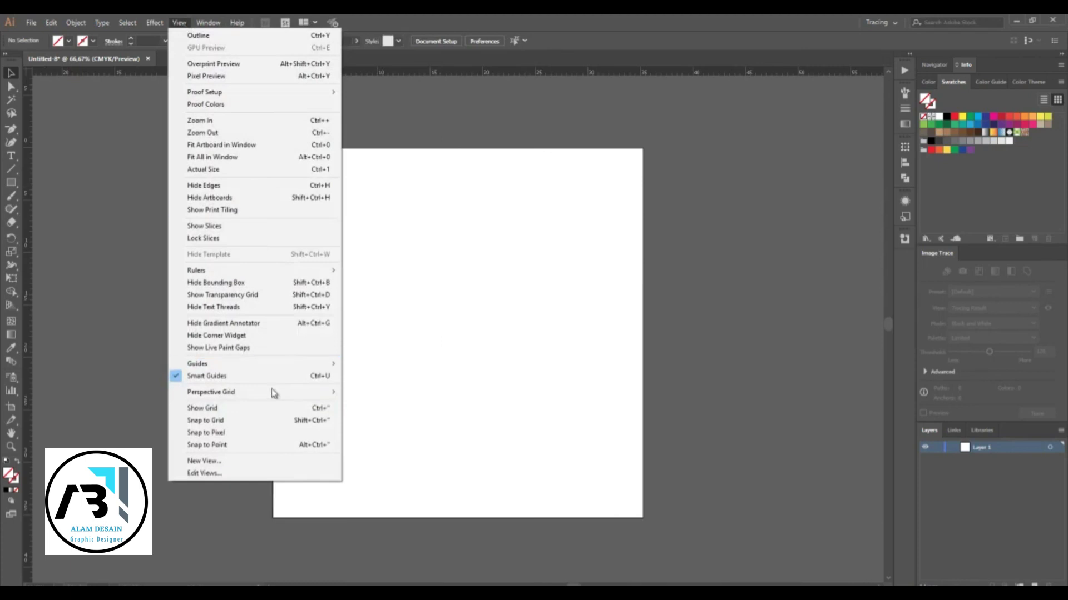
pyautogui.click(259, 411)
pyautogui.scroll(-1, 426, 241)
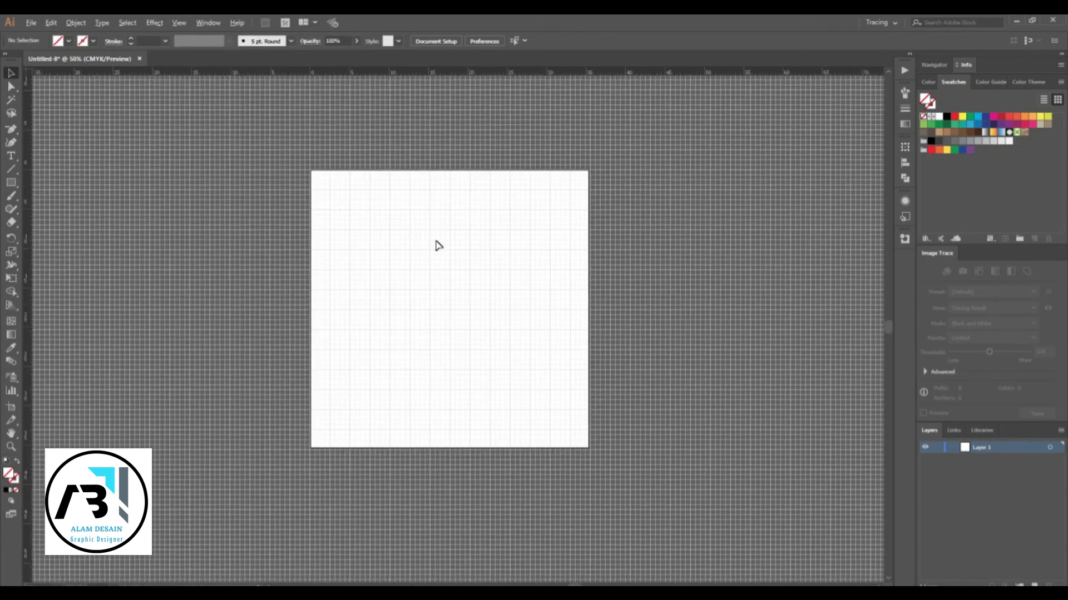
pyautogui.scroll(2, 527, 366)
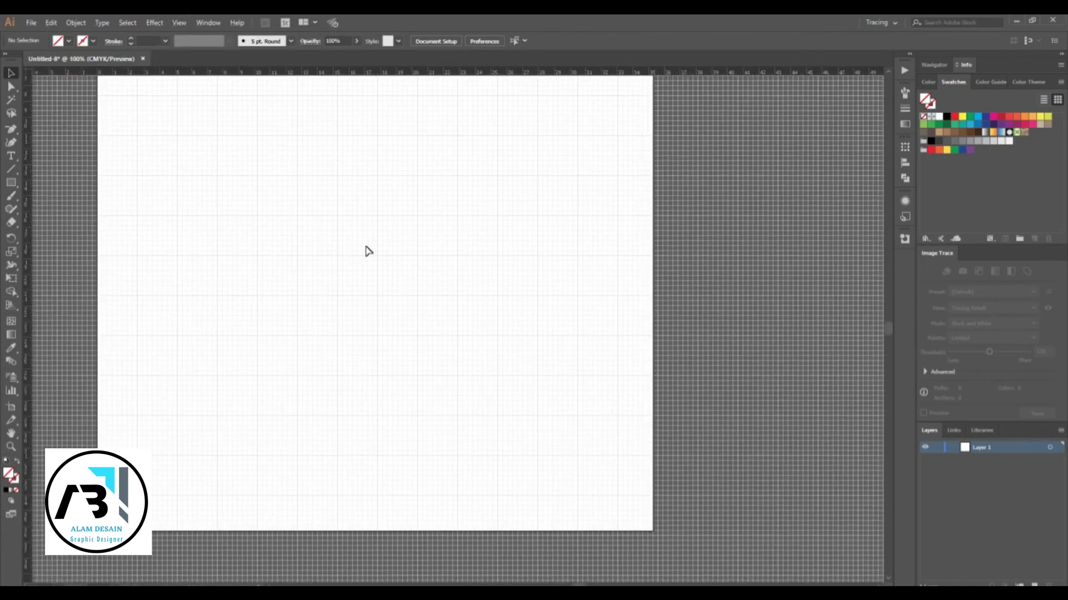
pyautogui.moveTo(486, 232); pyautogui.dragTo(545, 265)
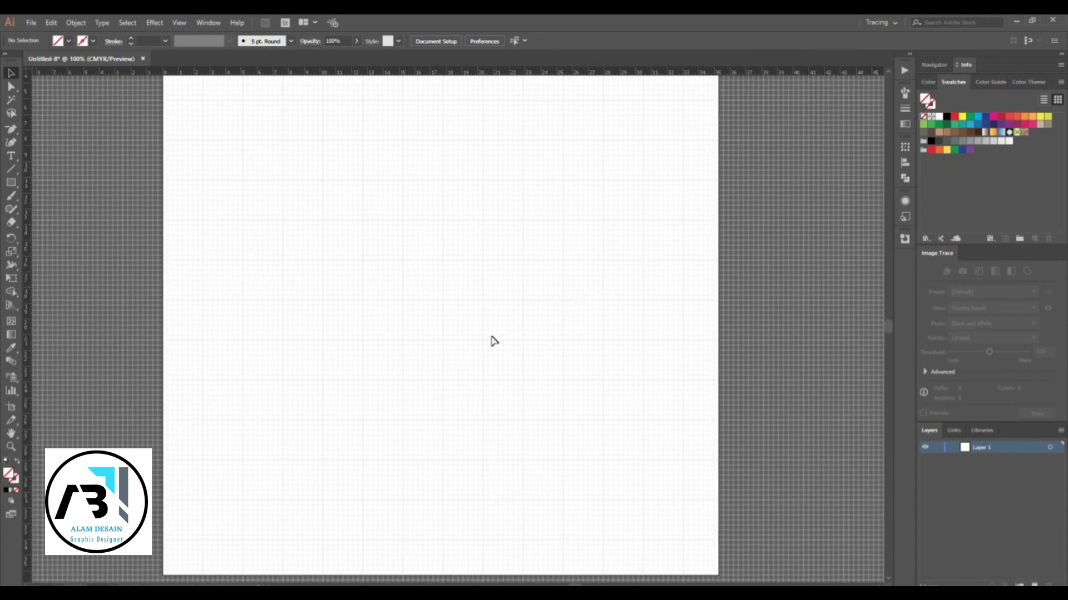
pyautogui.scroll(2, 470, 339)
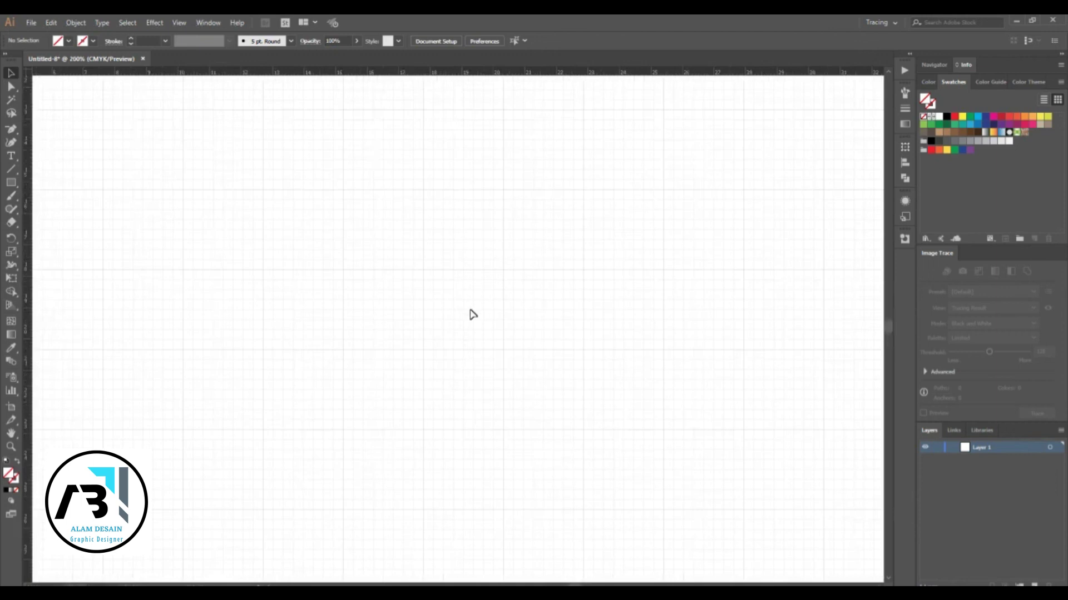
pyautogui.click(179, 22)
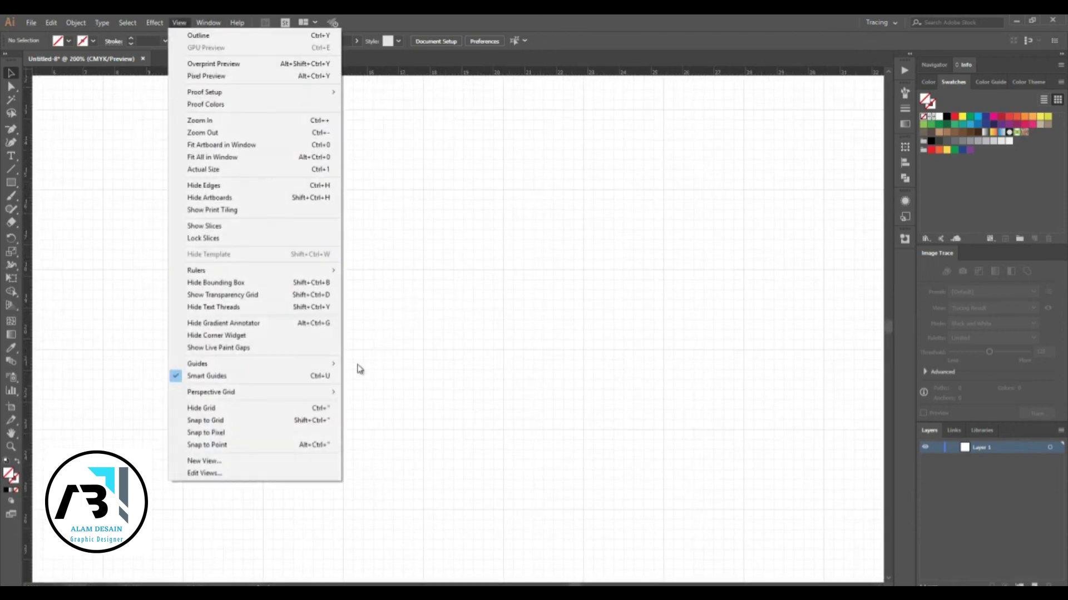
pyautogui.click(623, 20)
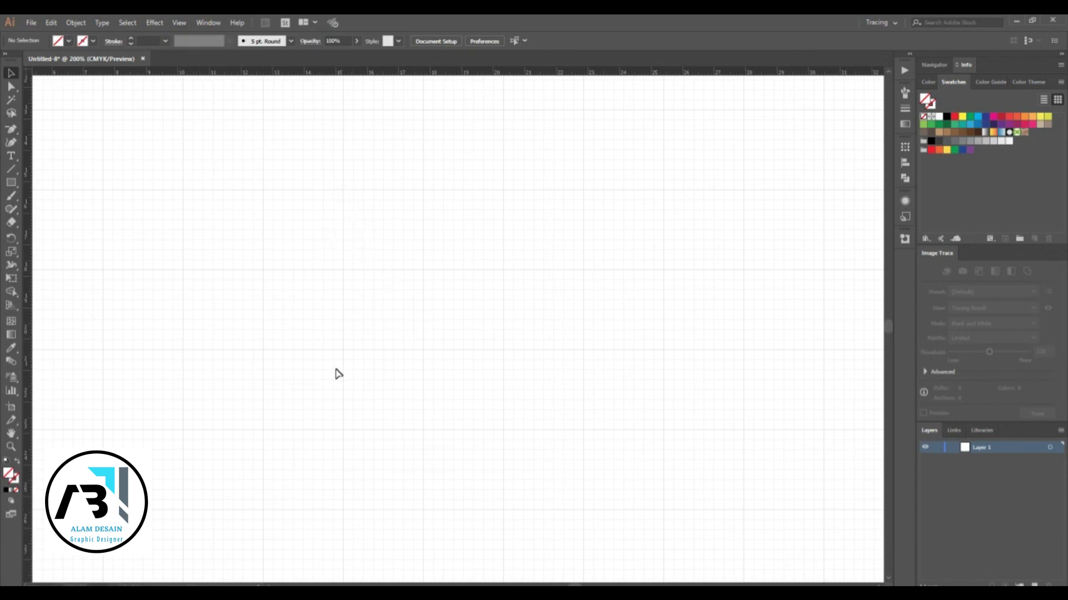
# - Draw a narrow rectangle about 0.42 by 1.6 cm on the grid, fill it red, and deselect it
pyautogui.moveTo(12, 183); pyautogui.dragTo(41, 185)
pyautogui.scroll(3, 370, 293)
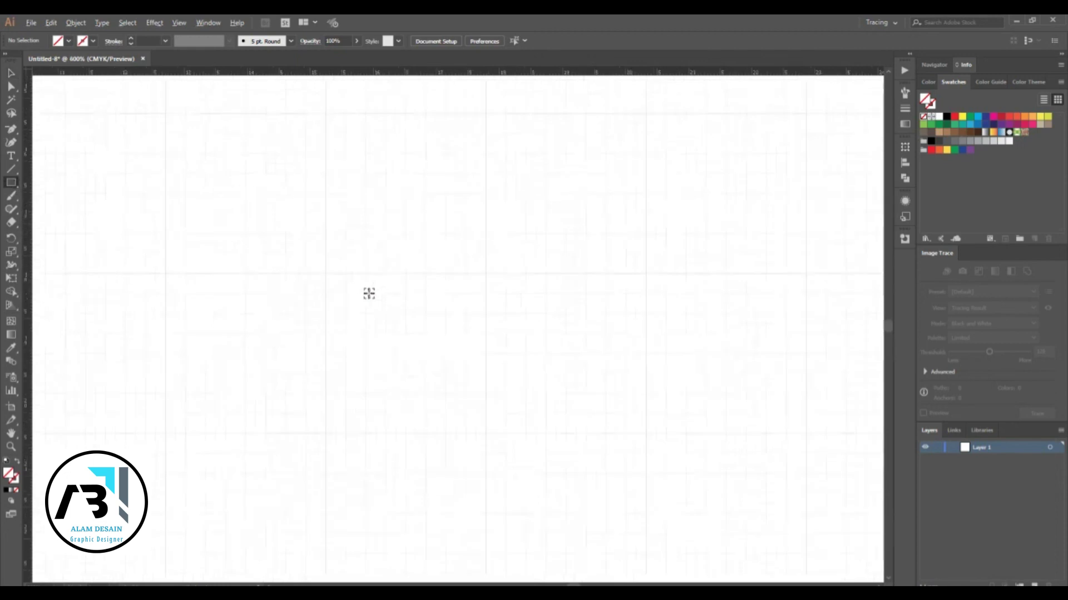
pyautogui.moveTo(310, 244)
pyautogui.mouseDown()
pyautogui.moveTo(362, 334)
pyautogui.moveTo(350, 394)
pyautogui.mouseUp()
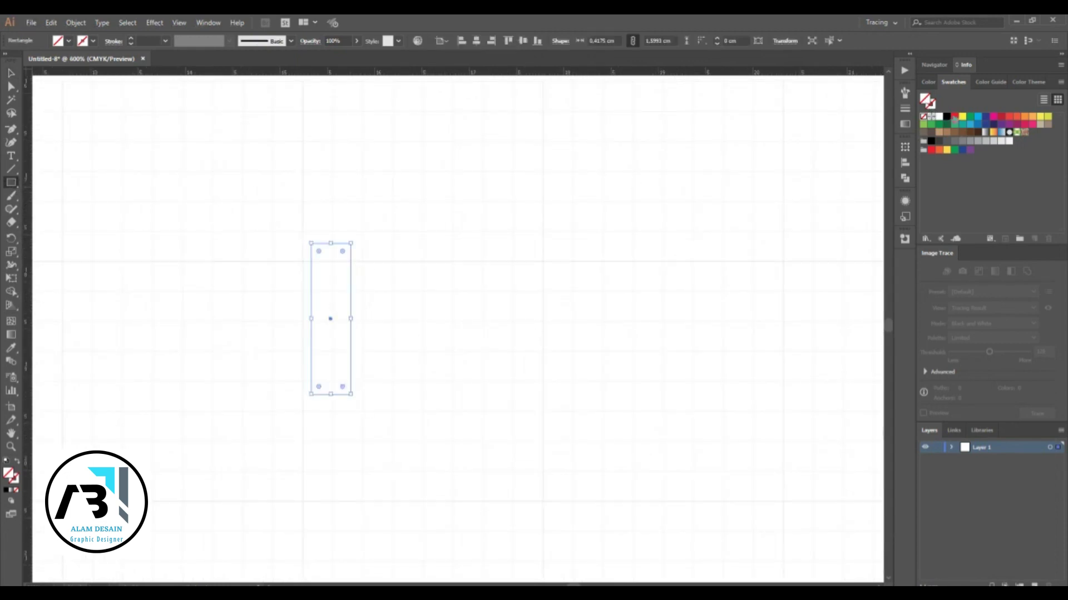
pyautogui.click(954, 118)
pyautogui.press('v')
pyautogui.click(538, 295)
# - Try shifting the red rectangle slightly against the grid lines, and delete the rectangle
pyautogui.scroll(1, 239, 329)
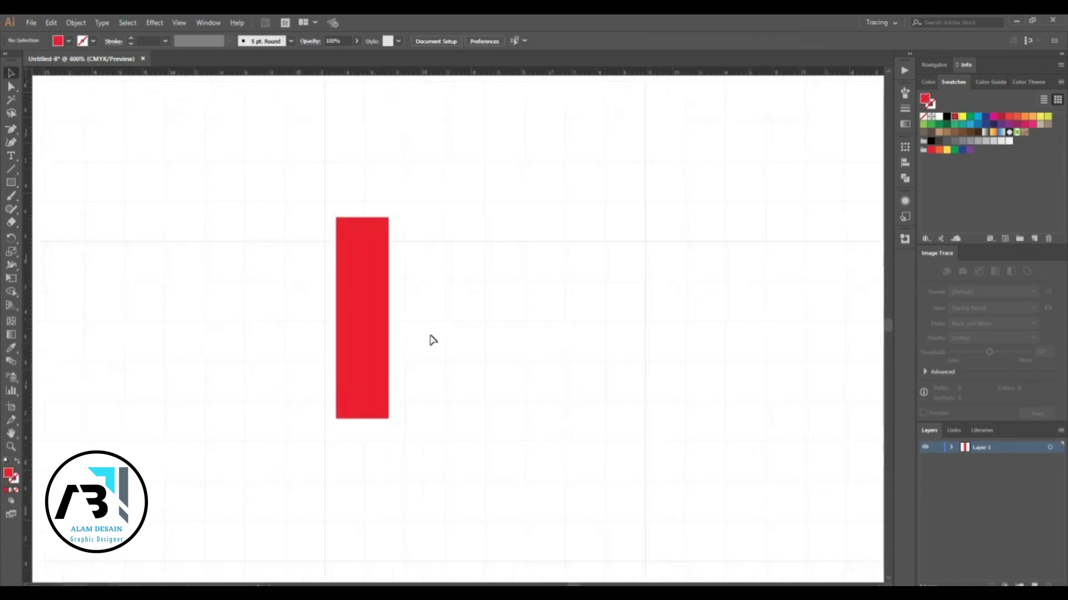
pyautogui.scroll(1, 352, 291)
pyautogui.moveTo(374, 244); pyautogui.dragTo(380, 221)
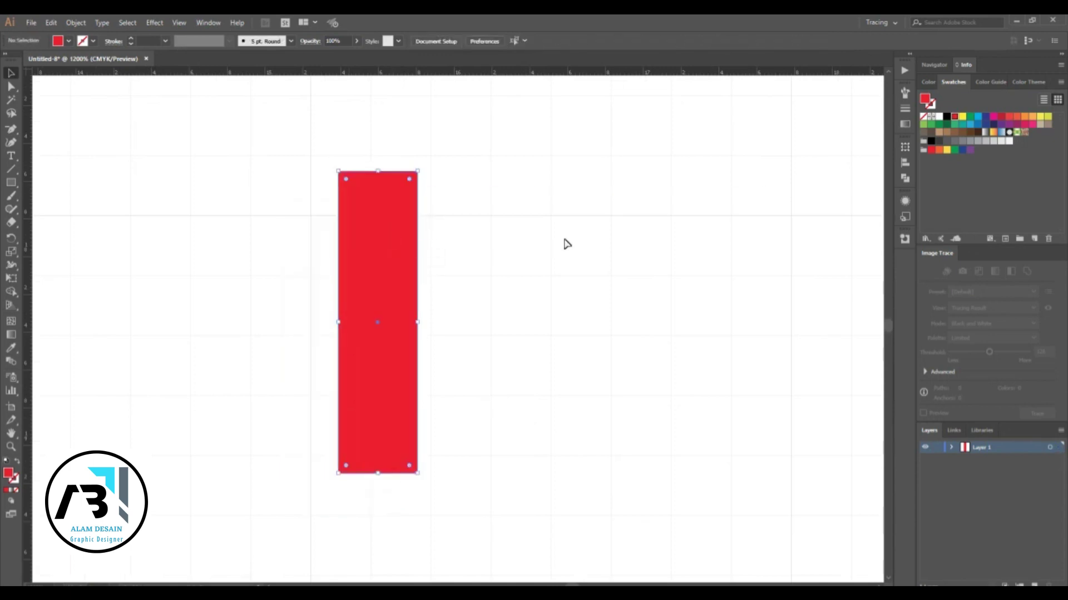
pyautogui.click(566, 244)
pyautogui.scroll(-2, 484, 315)
pyautogui.scroll(1, 404, 275)
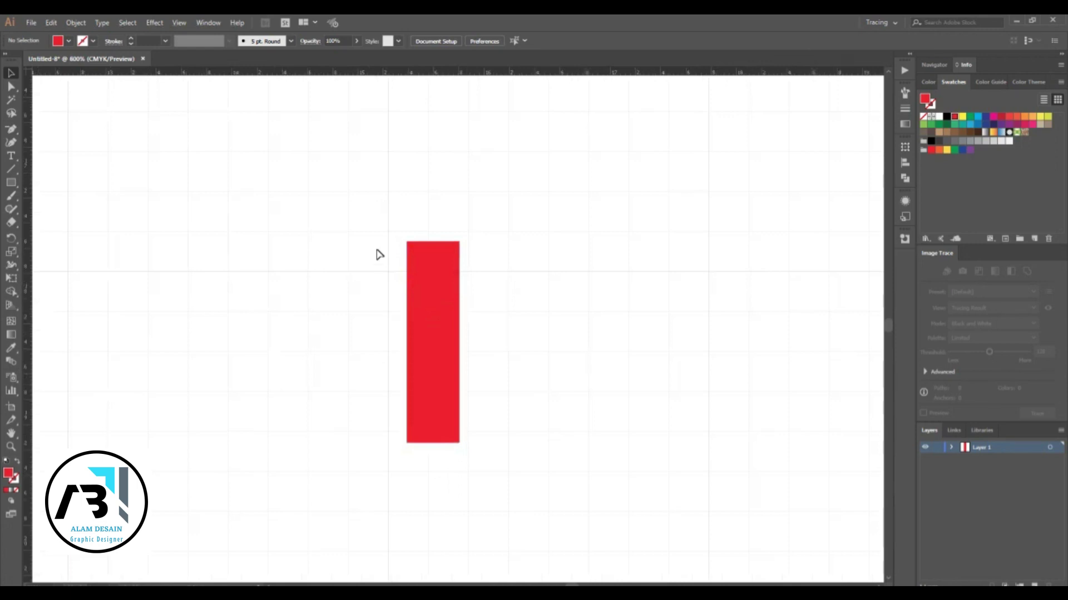
pyautogui.scroll(-1, 322, 283)
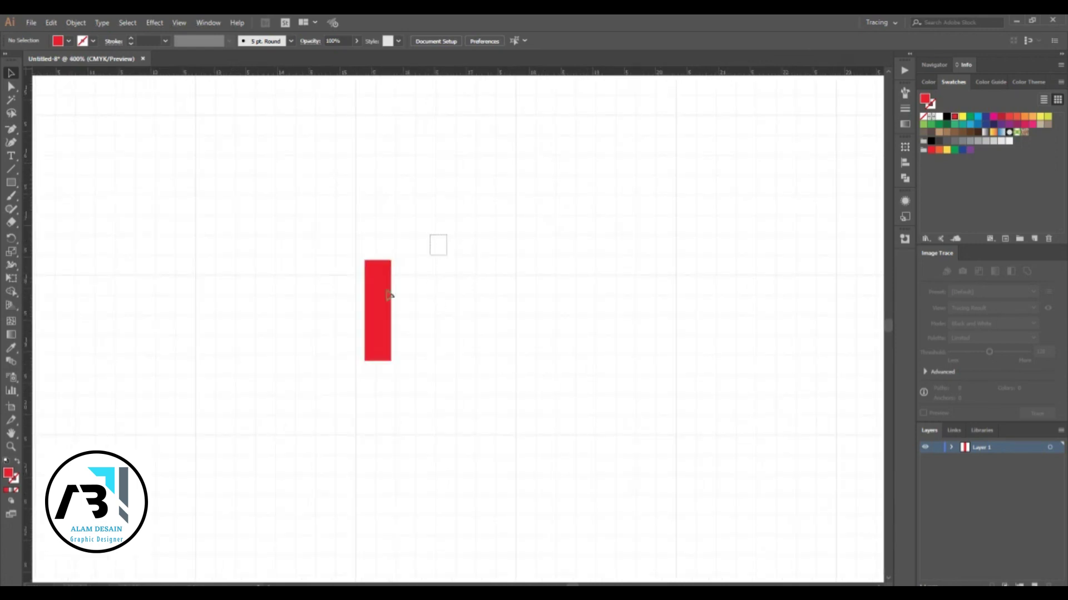
pyautogui.click(389, 294)
pyautogui.press('Delete')
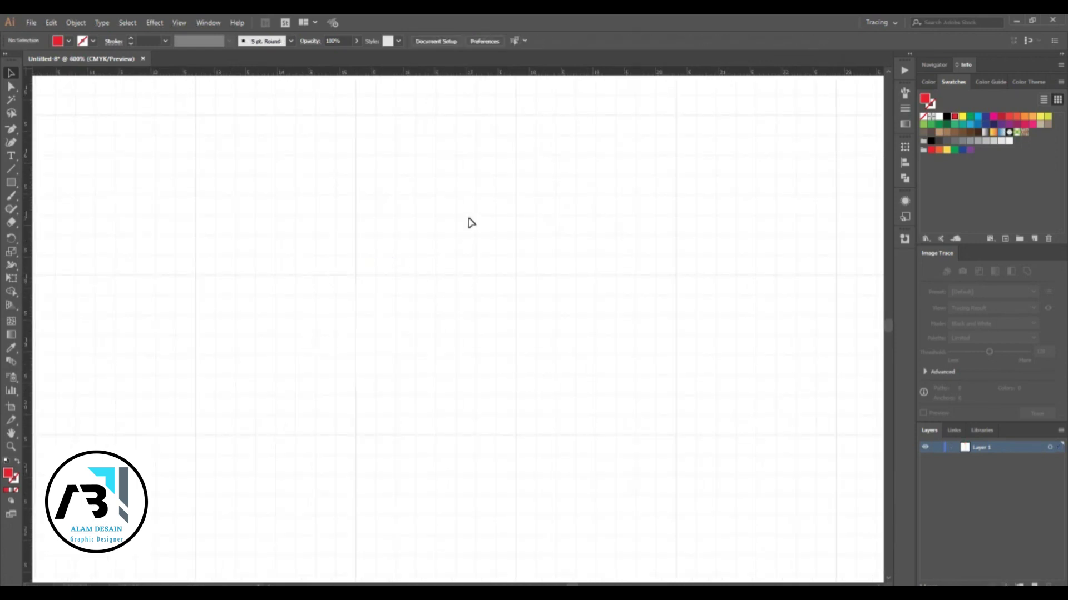
# - Turn on Snap to Grid and draw a red square about 1.59 cm on each side, aligned to the grid
pyautogui.click(178, 22)
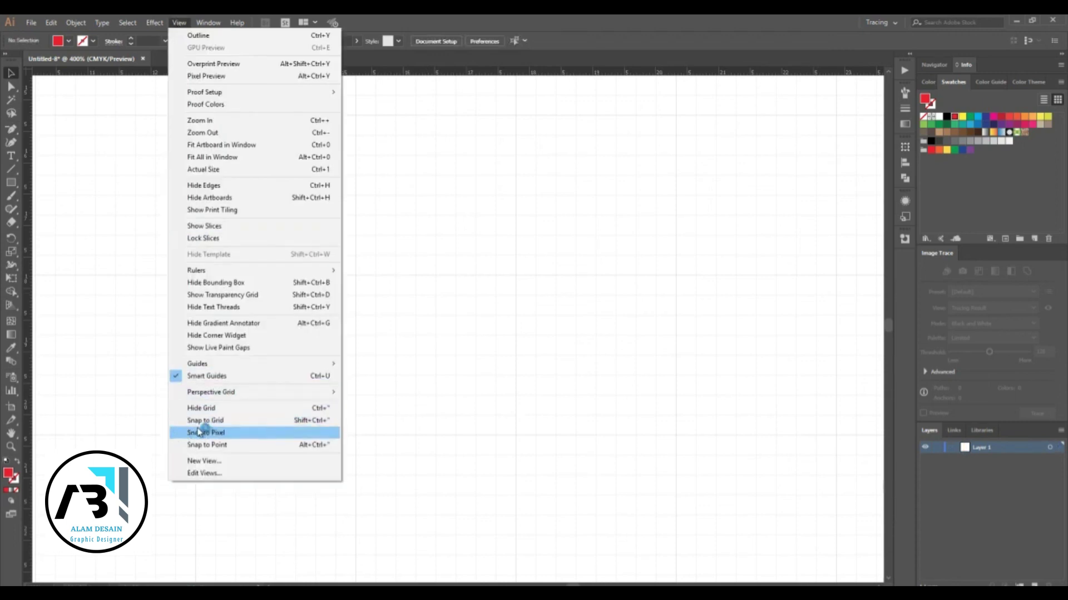
pyautogui.click(224, 421)
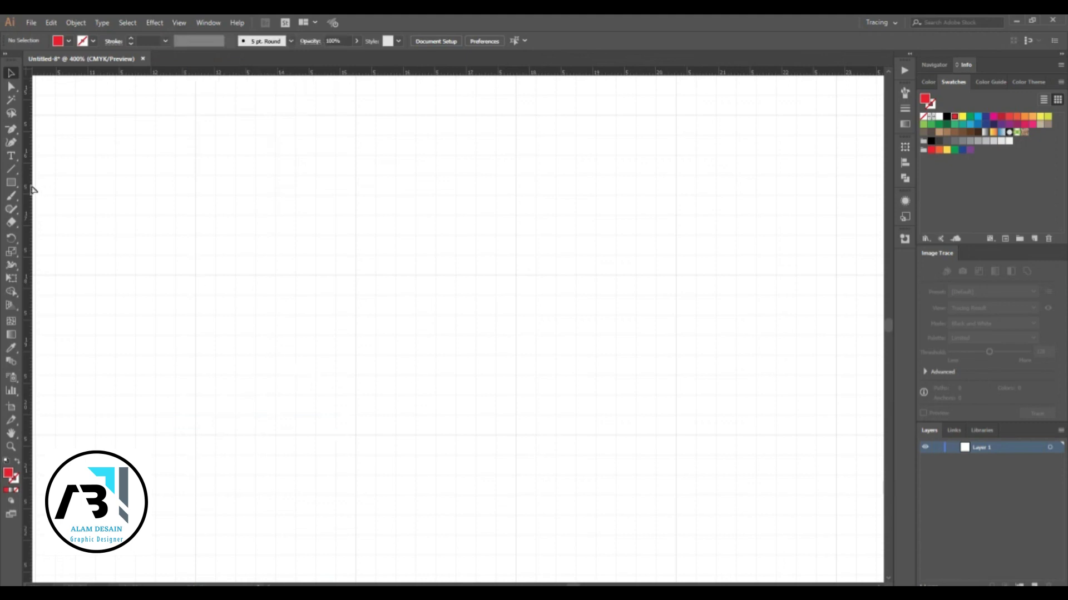
pyautogui.moveTo(11, 182); pyautogui.dragTo(67, 186)
pyautogui.moveTo(357, 215); pyautogui.dragTo(456, 315)
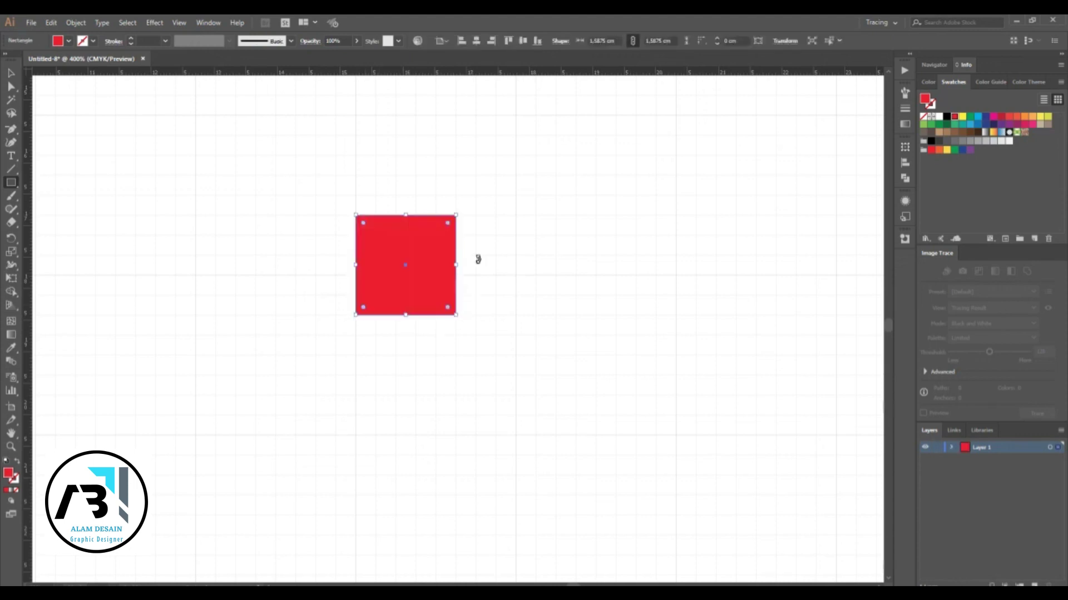
# - Draw five more grid-snapped red rectangles of varying widths and about 1.59 cm high, in one row on both sides of the square
pyautogui.moveTo(535, 215); pyautogui.dragTo(576, 315)
pyautogui.moveTo(596, 215); pyautogui.dragTo(616, 315)
pyautogui.moveTo(635, 215); pyautogui.dragTo(656, 315)
pyautogui.moveTo(296, 215); pyautogui.dragTo(335, 315)
pyautogui.click(11, 72)
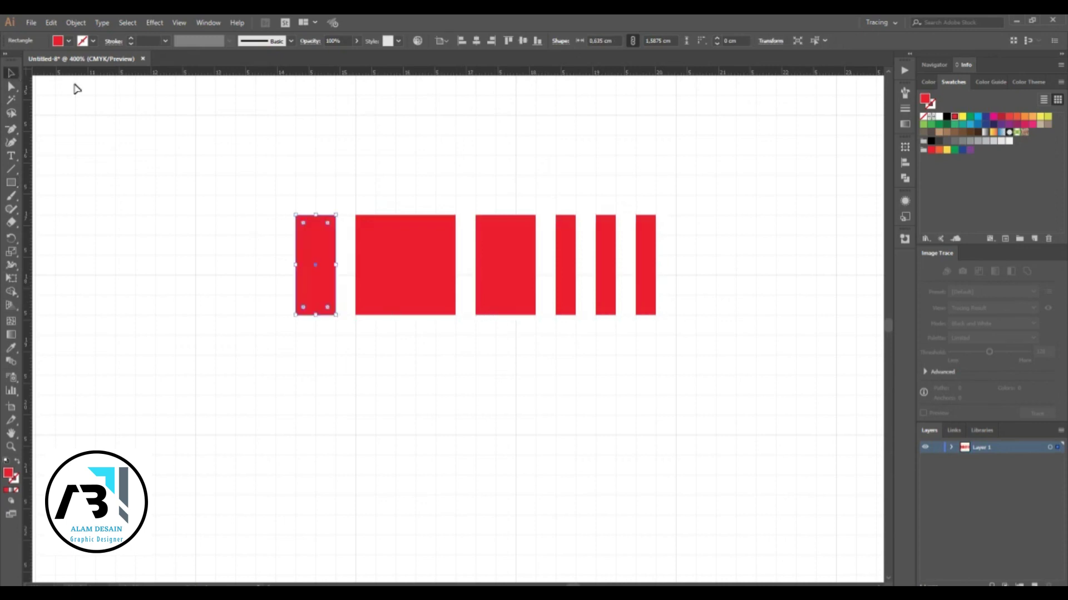
# - Hide the grid behind the row of red rectangles and deselect them
pyautogui.click(178, 23)
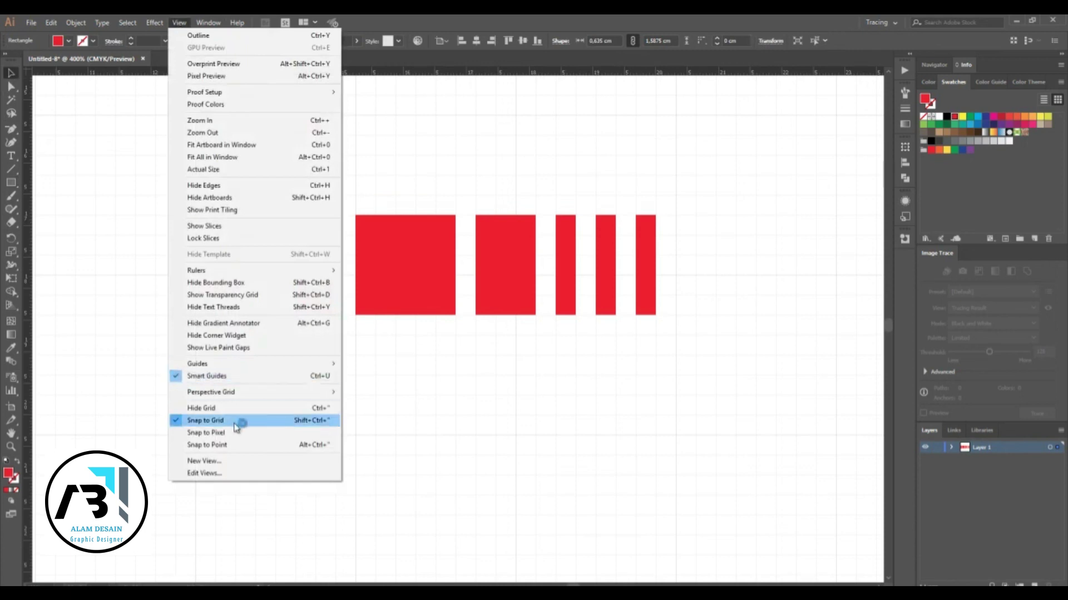
pyautogui.click(456, 20)
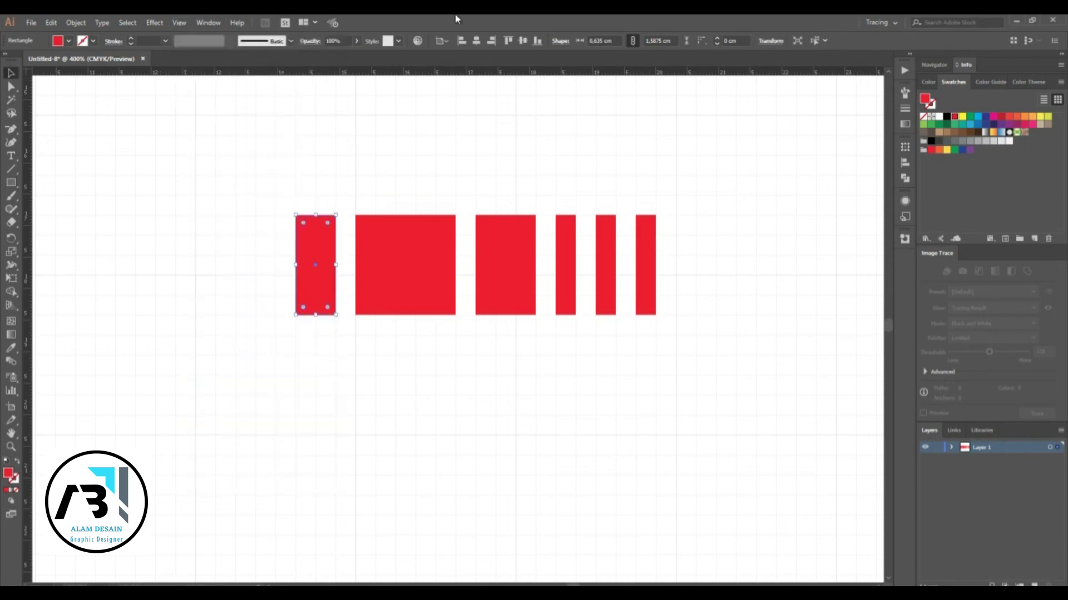
pyautogui.click(179, 23)
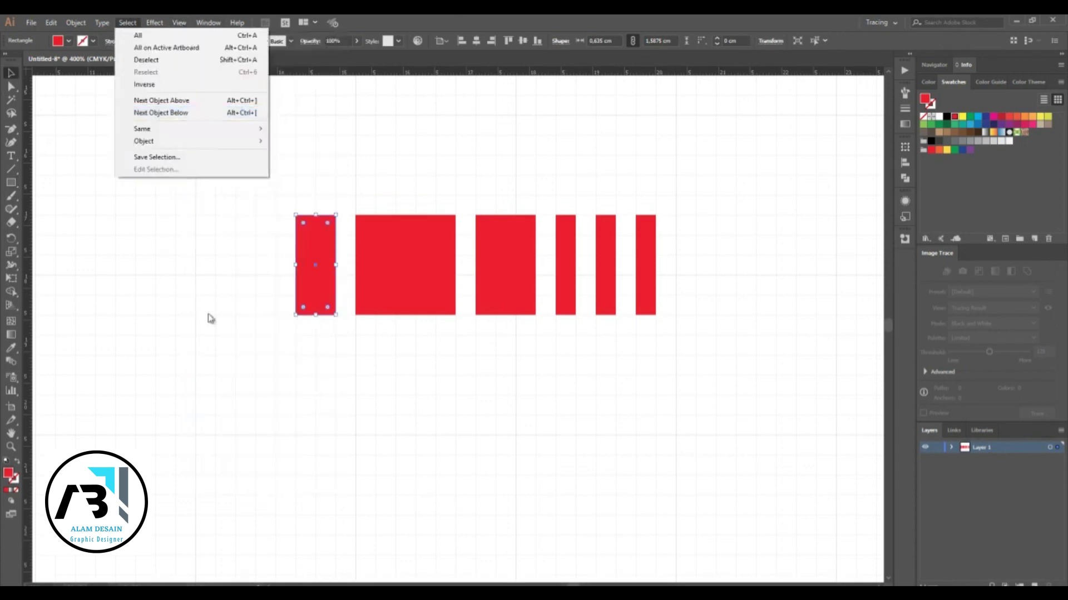
pyautogui.click(288, 380)
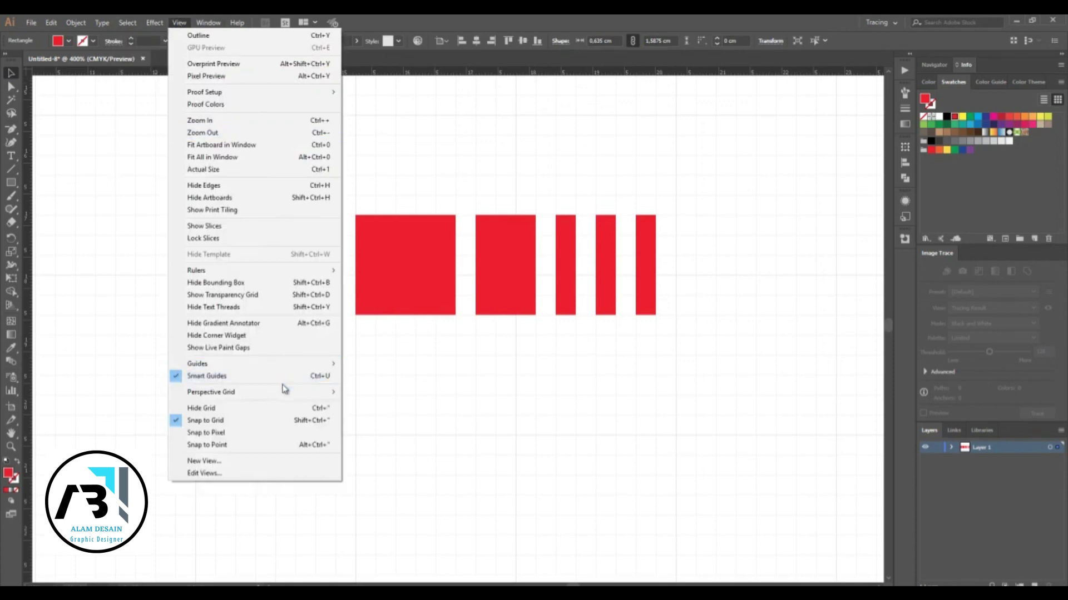
pyautogui.click(209, 409)
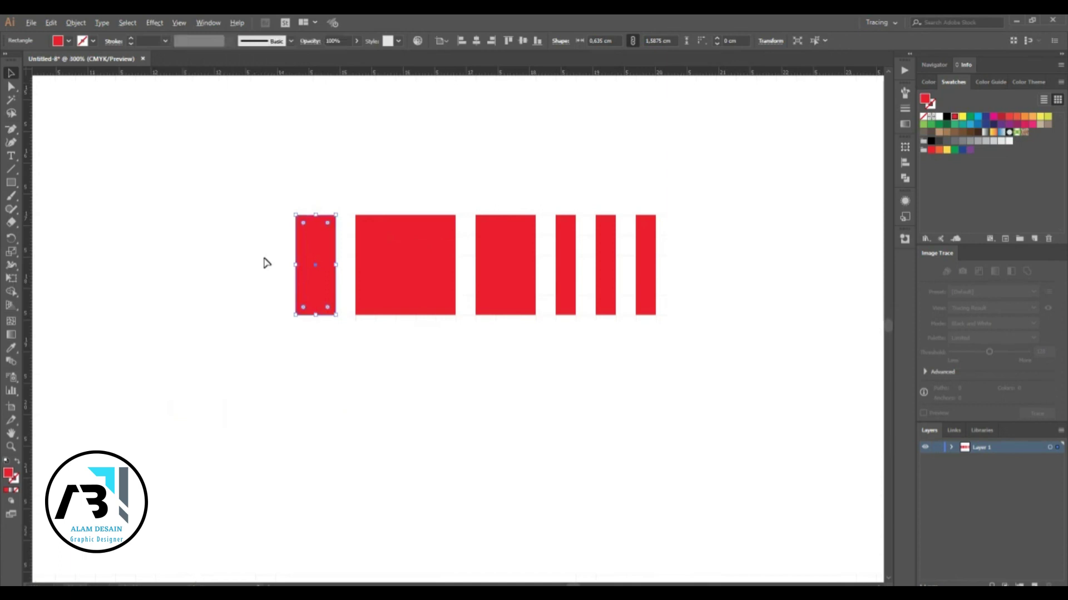
pyautogui.scroll(-1, 263, 261)
pyautogui.click(369, 167)
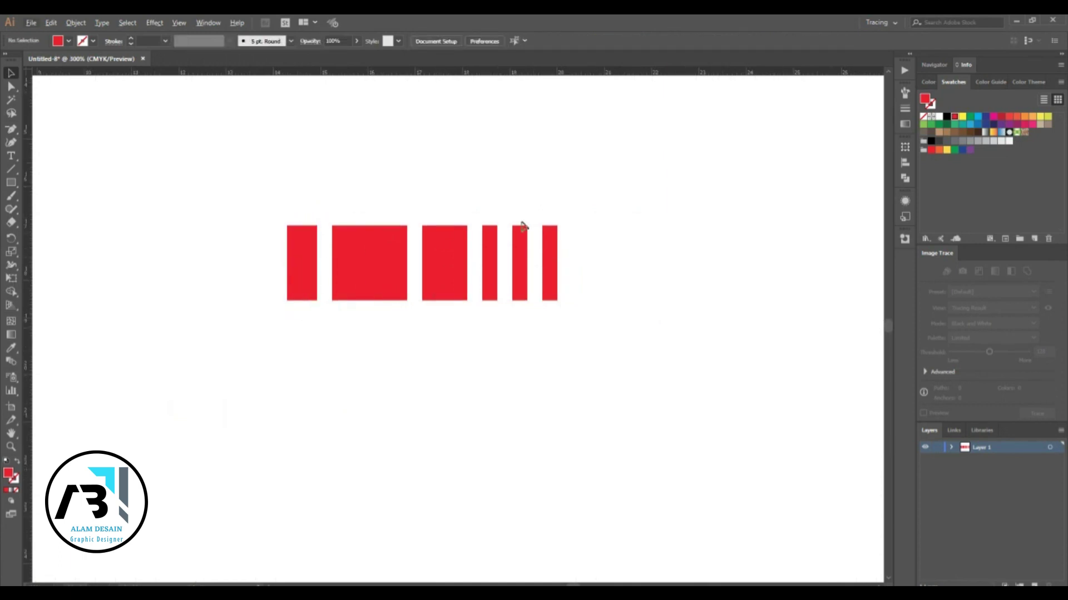
# - Show the grid behind the row of red rectangles again and check the Snap to Grid setting
pyautogui.scroll(1, 405, 192)
pyautogui.click(182, 20)
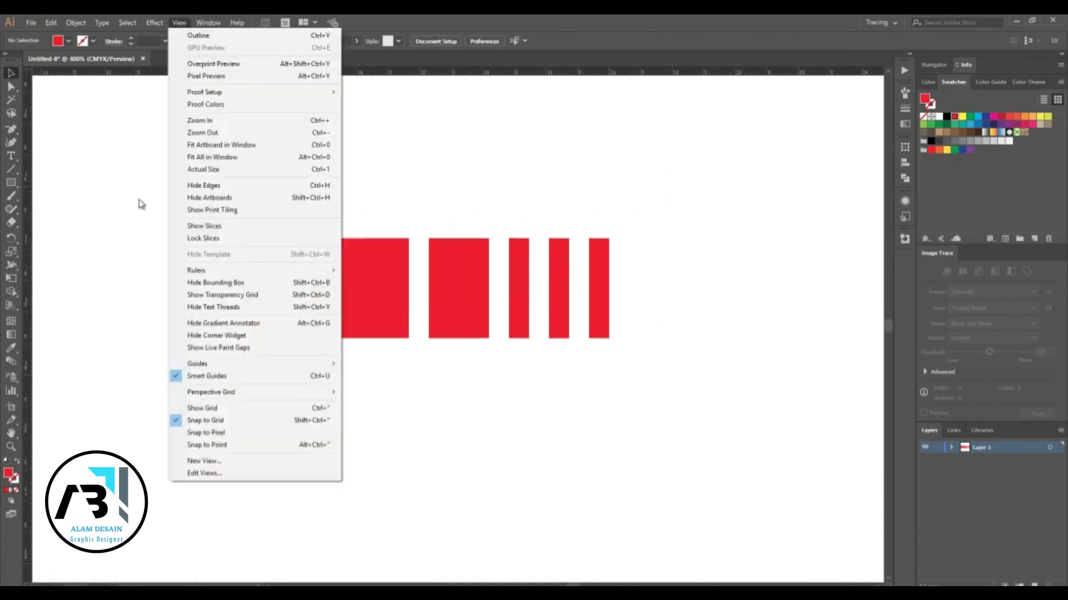
pyautogui.click(229, 411)
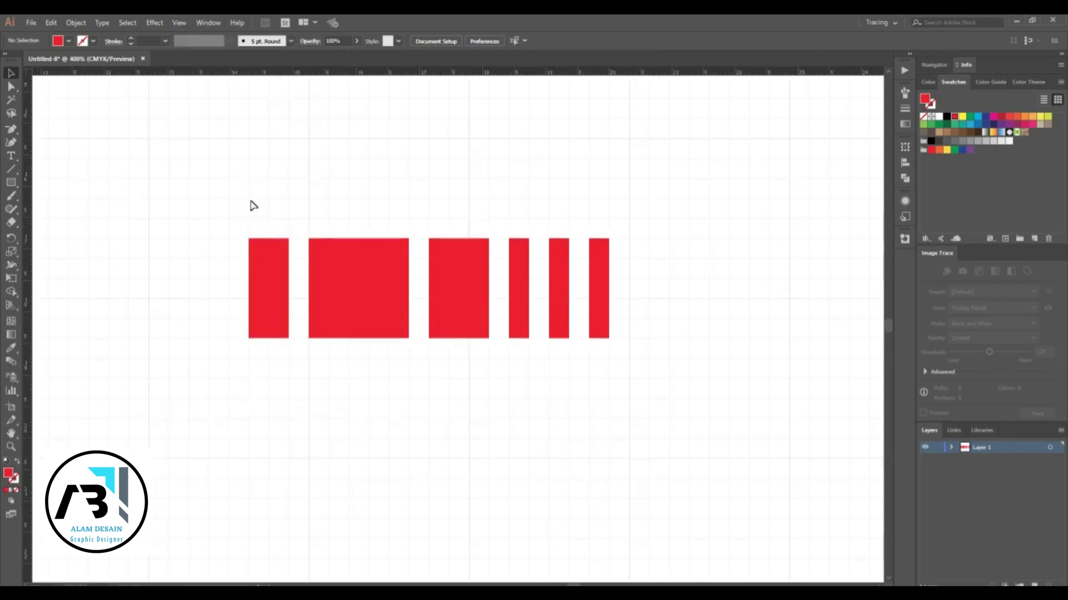
pyautogui.click(177, 22)
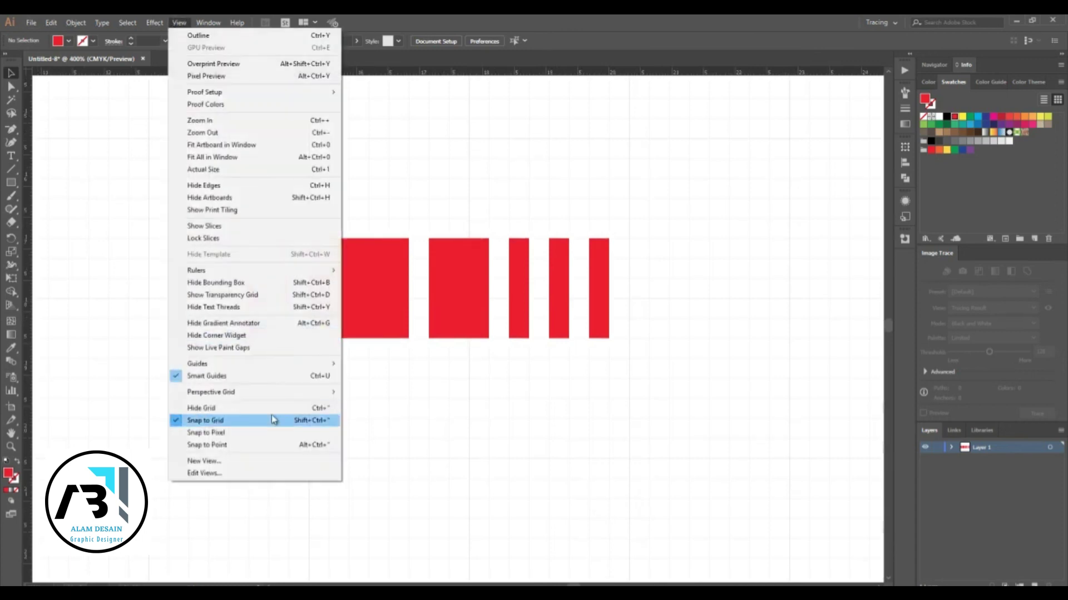
pyautogui.click(561, 189)
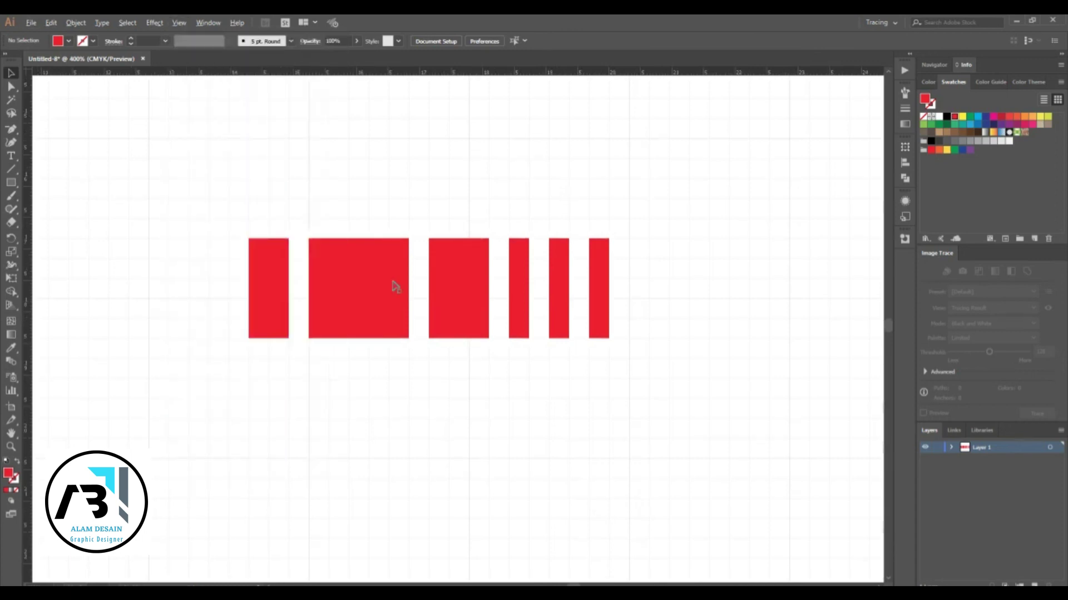
# - Draw a red block letter C above the row from three grid-snapped rectangles, with an upright about 0.32 cm wide and 1.27 cm high
pyautogui.scroll(-2, 332, 300)
pyautogui.scroll(-3, 445, 253)
pyautogui.scroll(4, 449, 257)
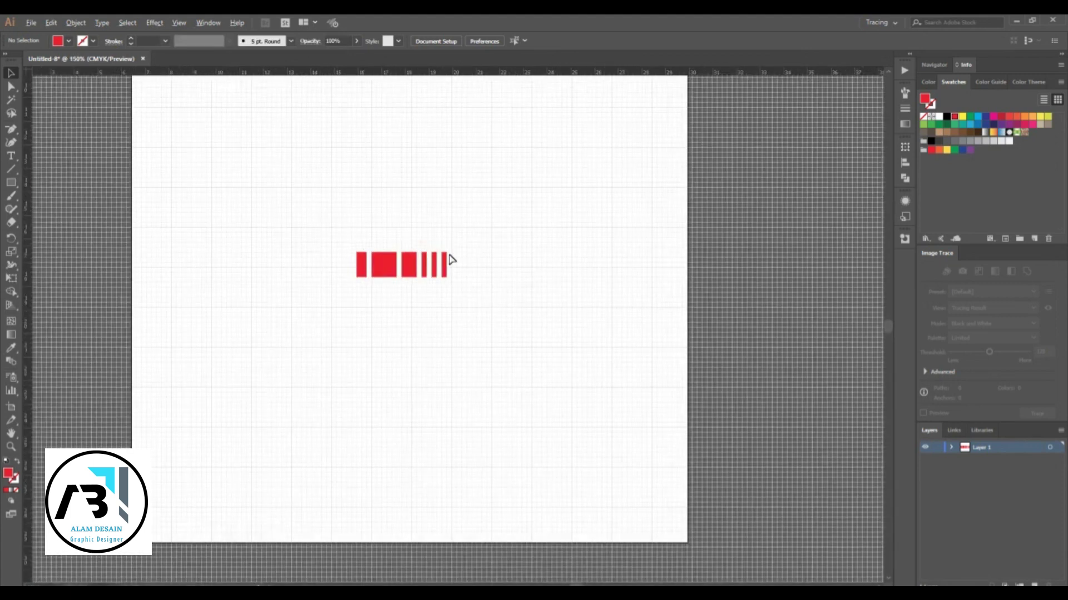
pyautogui.moveTo(158, 151); pyautogui.dragTo(233, 169)
pyautogui.click(10, 182)
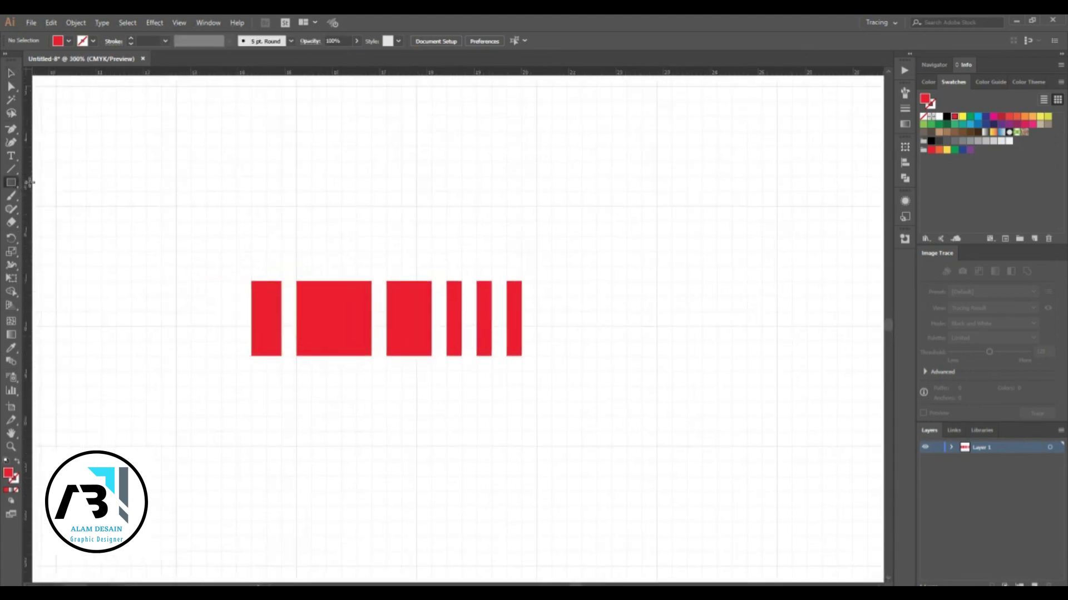
pyautogui.scroll(1, 311, 142)
pyautogui.moveTo(284, 147); pyautogui.dragTo(304, 226)
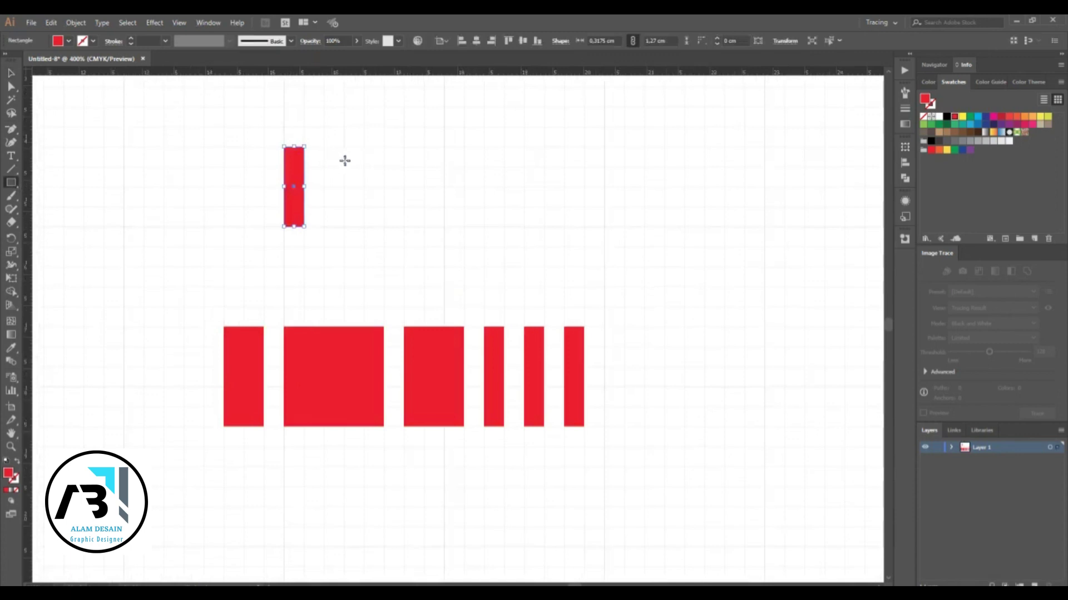
pyautogui.moveTo(283, 147); pyautogui.dragTo(284, 148)
pyautogui.moveTo(344, 227); pyautogui.dragTo(284, 206)
# - Draw the block letters I, L, L and I beside the C from grid-snapped rectangles, with uprights about 0.32 by 1.27 cm, and deselect
pyautogui.moveTo(364, 147); pyautogui.dragTo(384, 226)
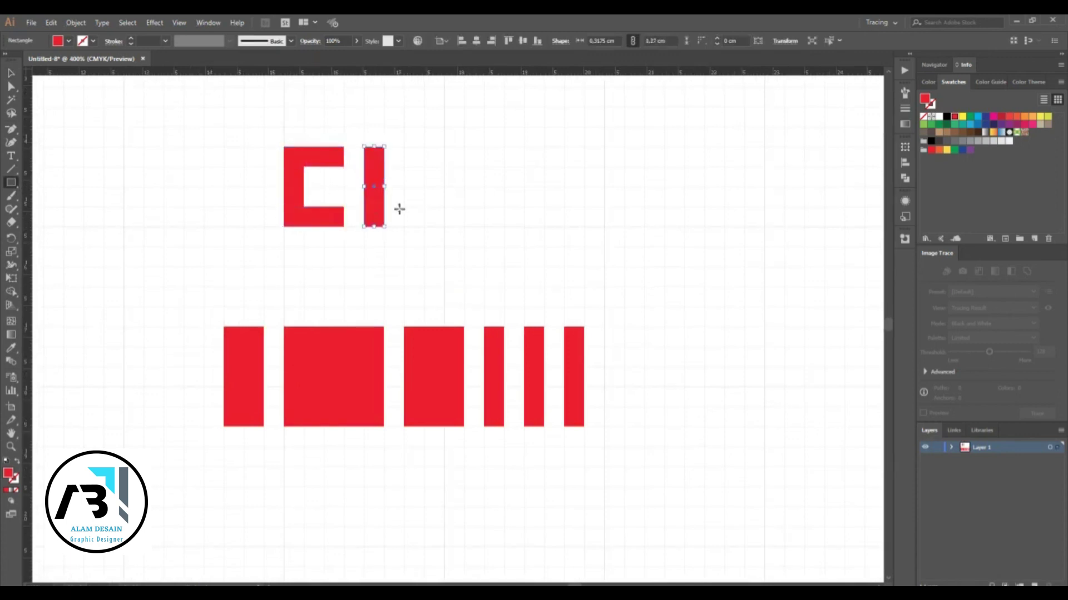
pyautogui.moveTo(404, 147); pyautogui.dragTo(424, 226)
pyautogui.moveTo(445, 147); pyautogui.dragTo(464, 226)
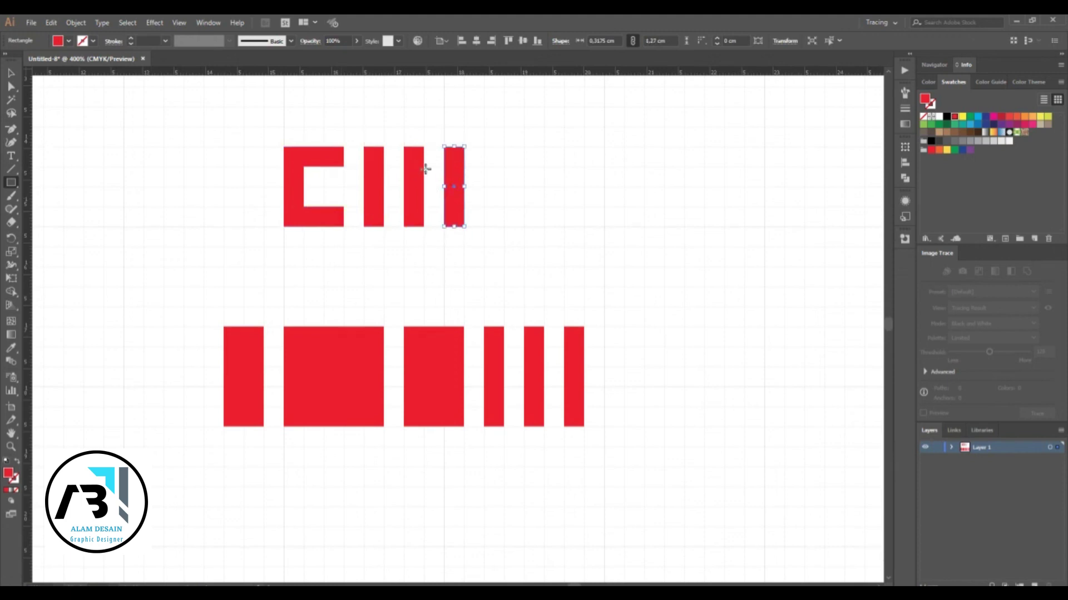
pyautogui.moveTo(465, 206)
pyautogui.mouseDown()
pyautogui.moveTo(485, 226)
pyautogui.moveTo(457, 170)
pyautogui.moveTo(476, 168)
pyautogui.moveTo(543, 202)
pyautogui.moveTo(544, 227)
pyautogui.mouseUp()
pyautogui.press('v')
pyautogui.click(11, 182)
pyautogui.press('v')
pyautogui.click(515, 253)
# - Examine the stroke widths and letter spacing of the CILLI lettering against the grid, close up and at artboard scale
pyautogui.scroll(-2, 517, 245)
pyautogui.scroll(6, 548, 233)
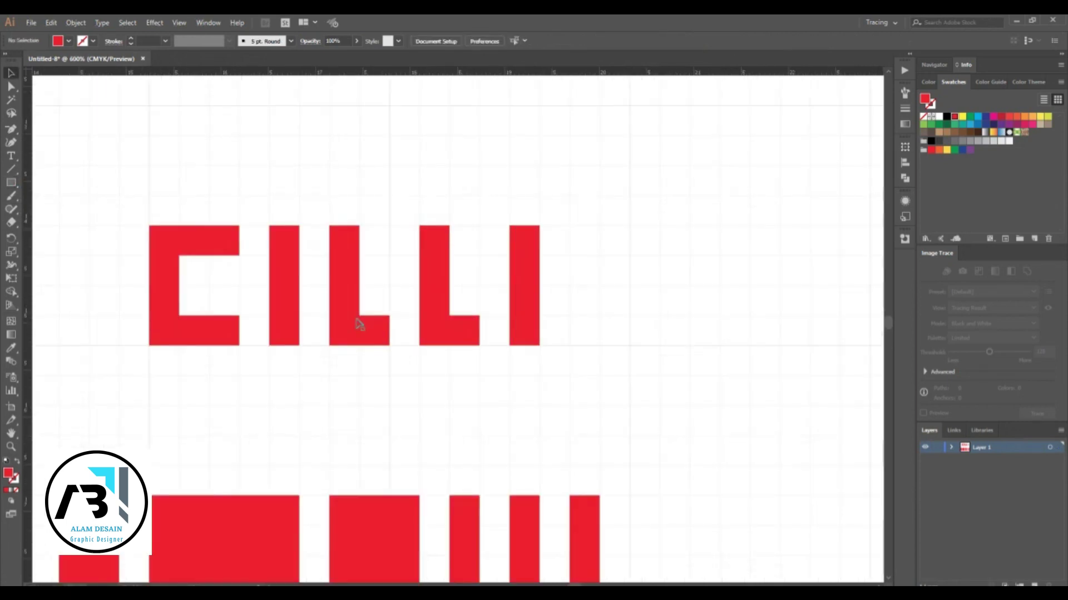
pyautogui.scroll(2, 147, 290)
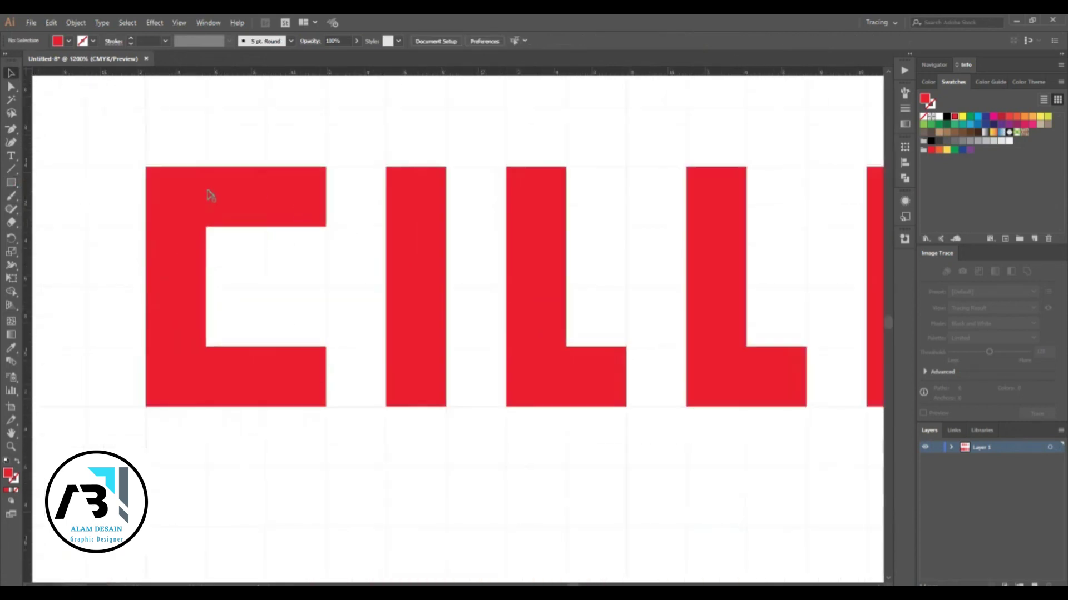
pyautogui.scroll(-2, 210, 194)
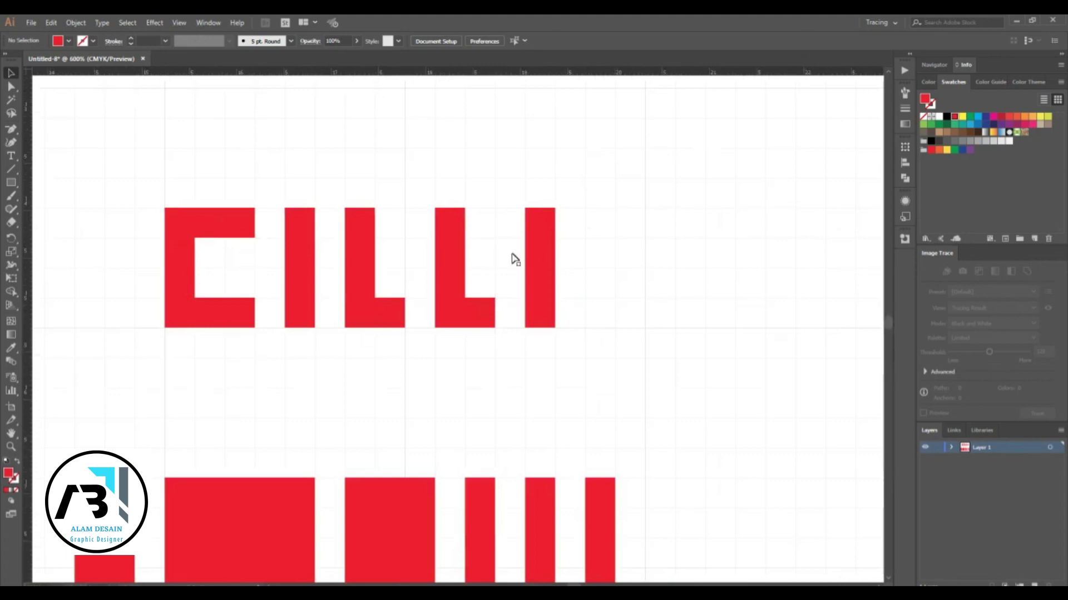
pyautogui.scroll(-2, 515, 259)
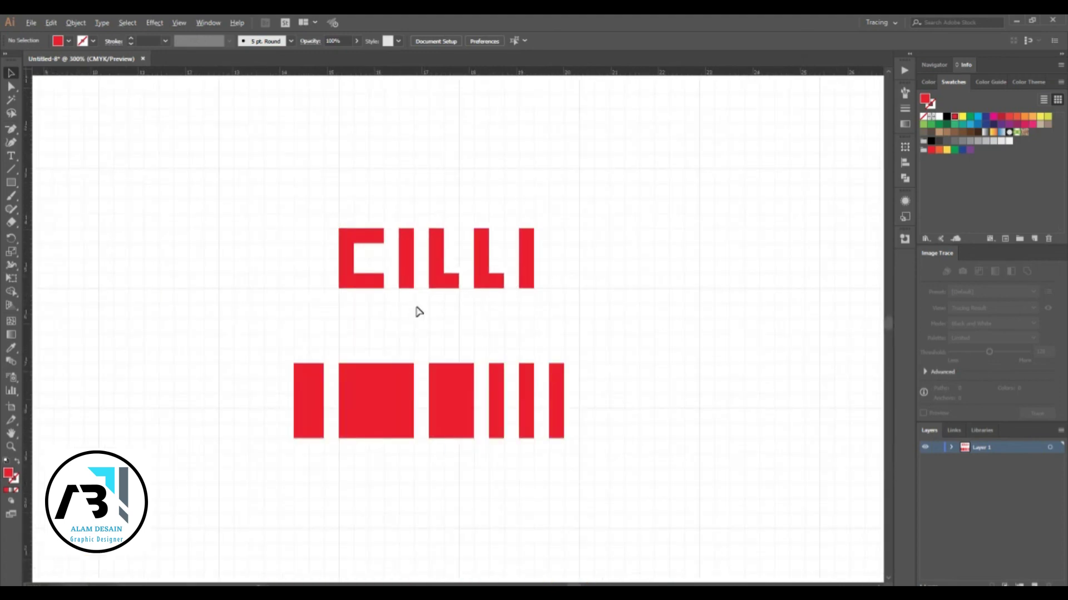
pyautogui.scroll(-2, 482, 308)
pyautogui.scroll(-1, 448, 263)
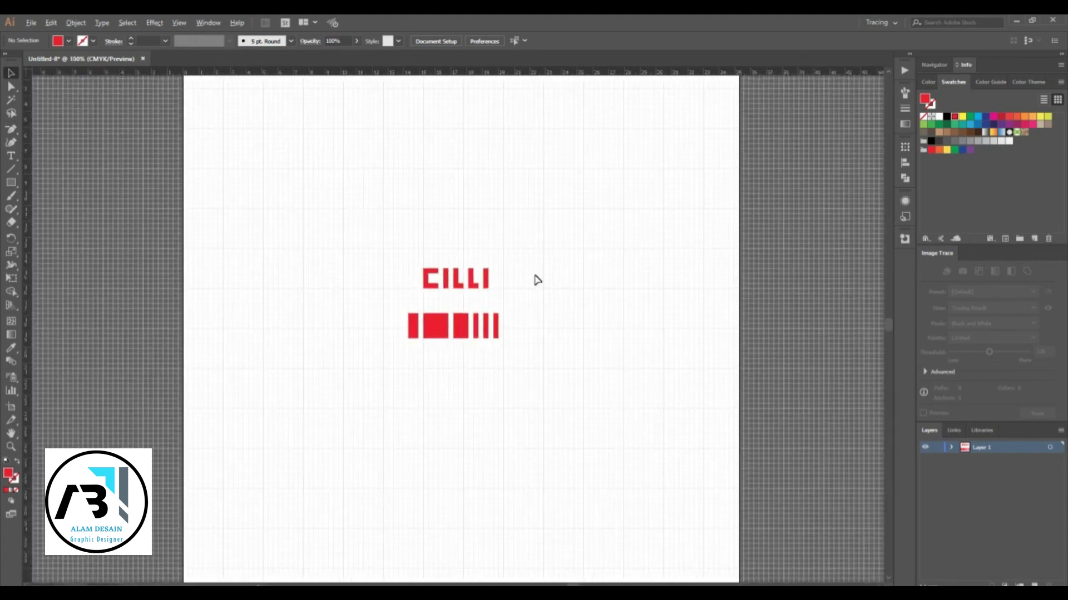
pyautogui.scroll(3, 507, 274)
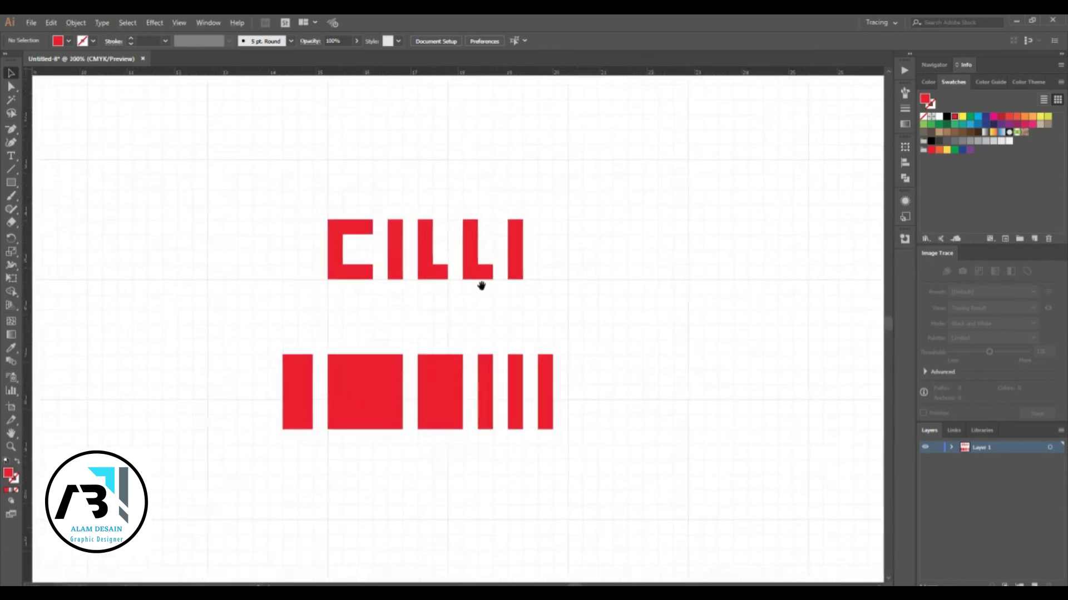